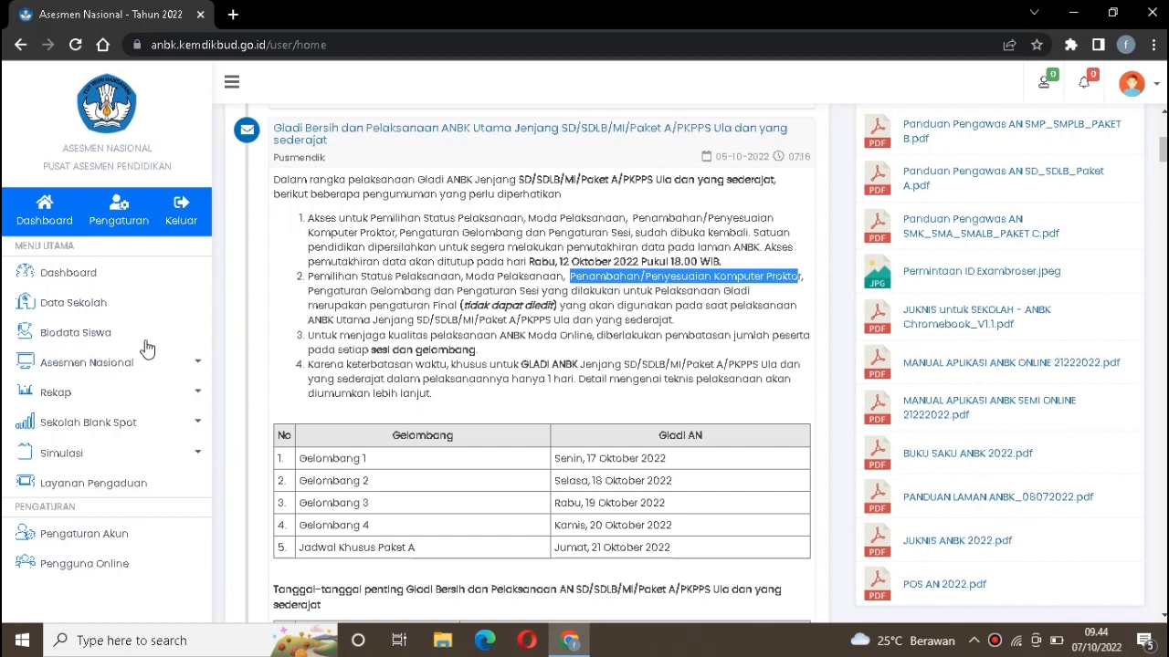
# Open the school's infrastructure data and review its proctor computer, client counts and power source
pyautogui.click(73, 303)
pyautogui.click(438, 202)
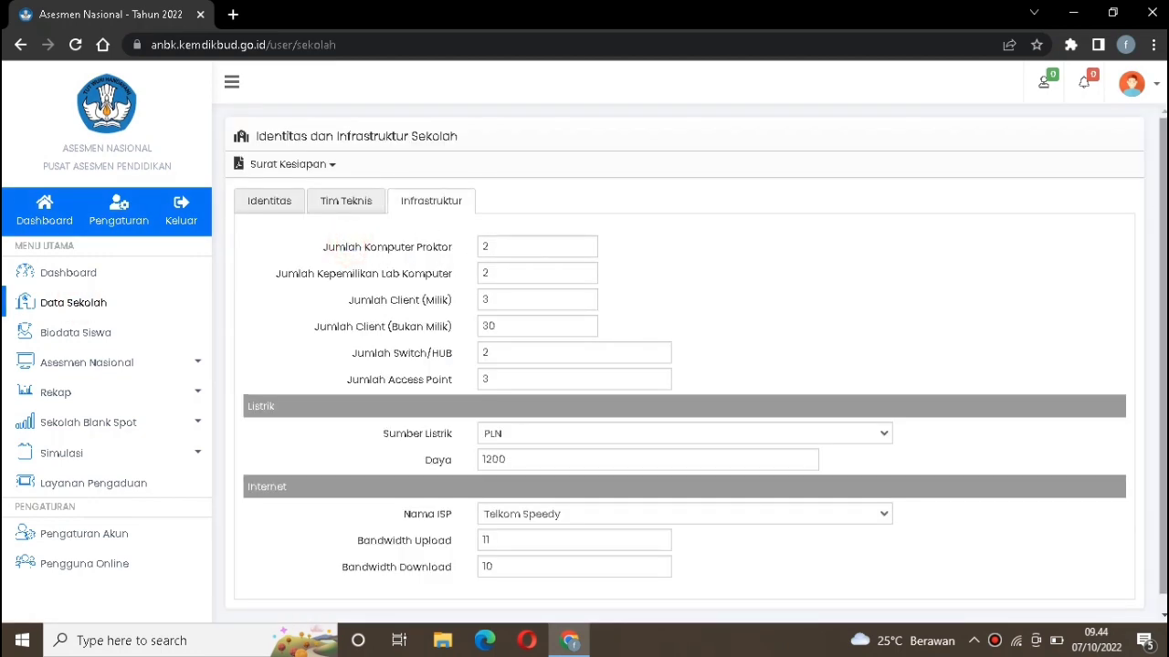
pyautogui.scroll(-1, 695, 357)
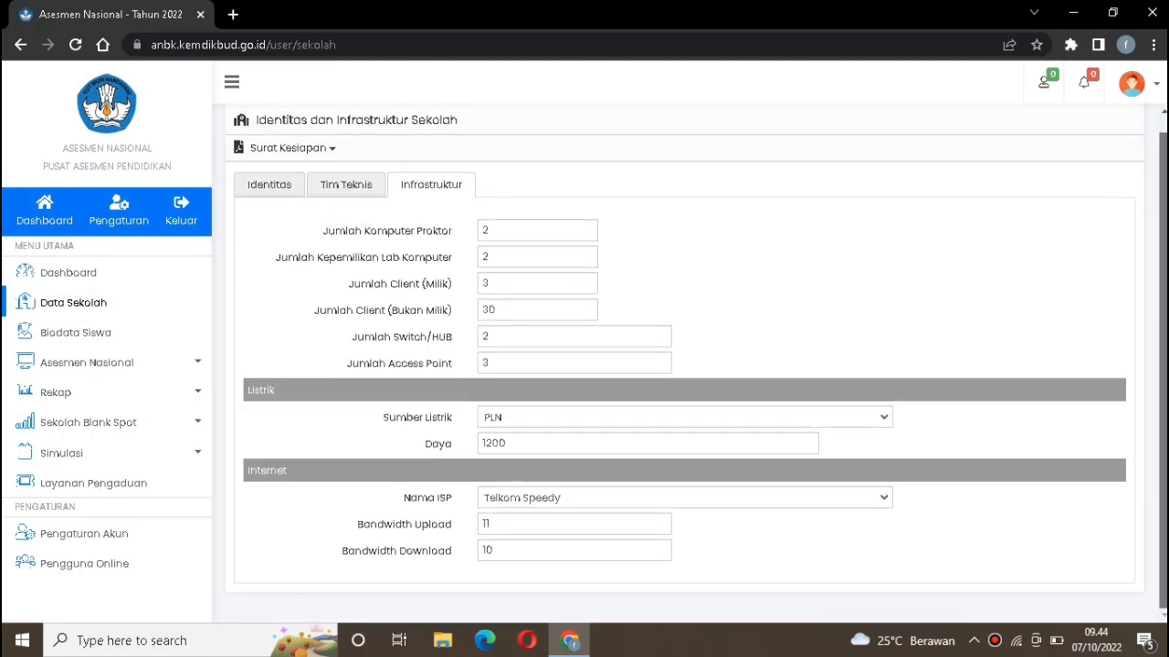
pyautogui.click(545, 228)
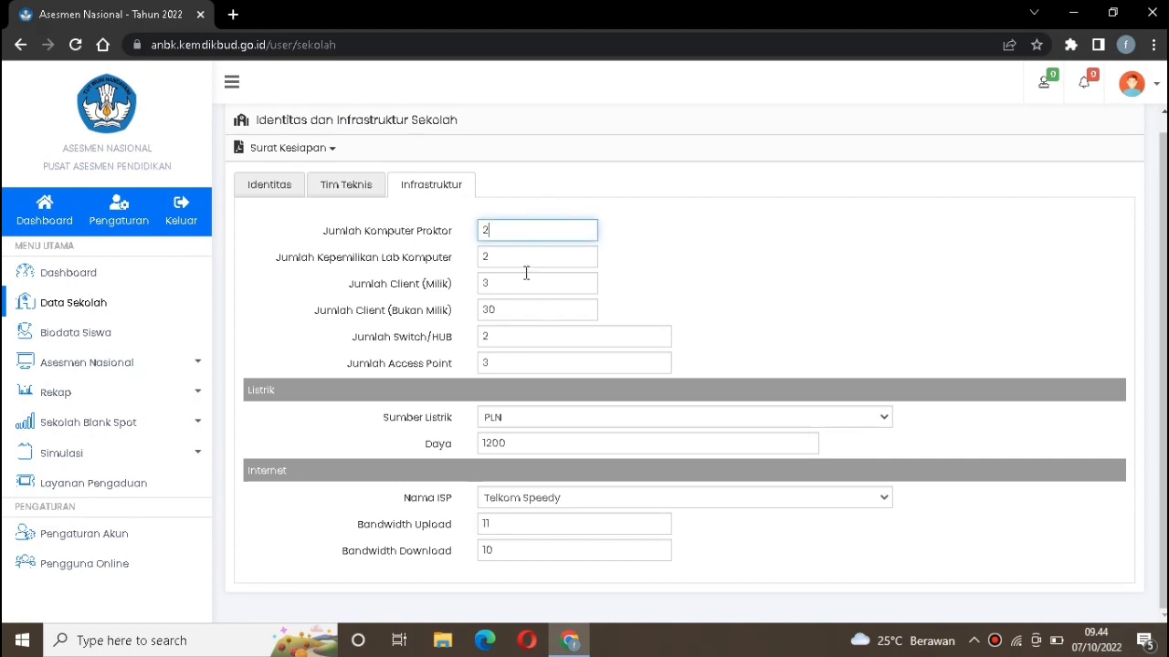
pyautogui.click(522, 263)
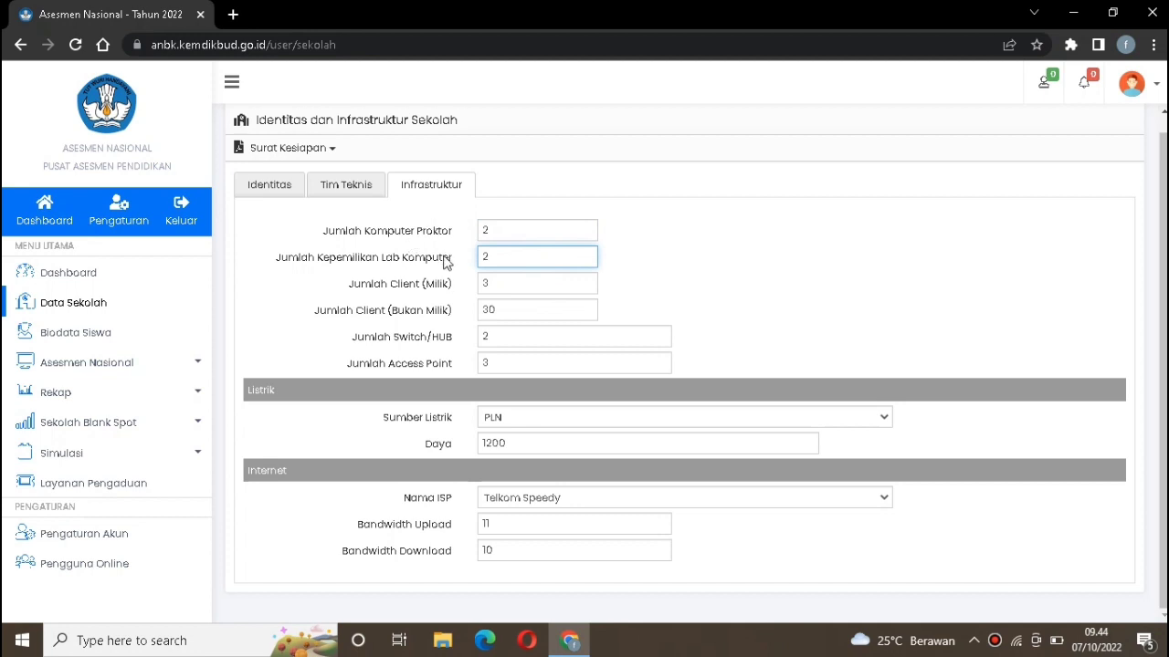
pyautogui.click(496, 232)
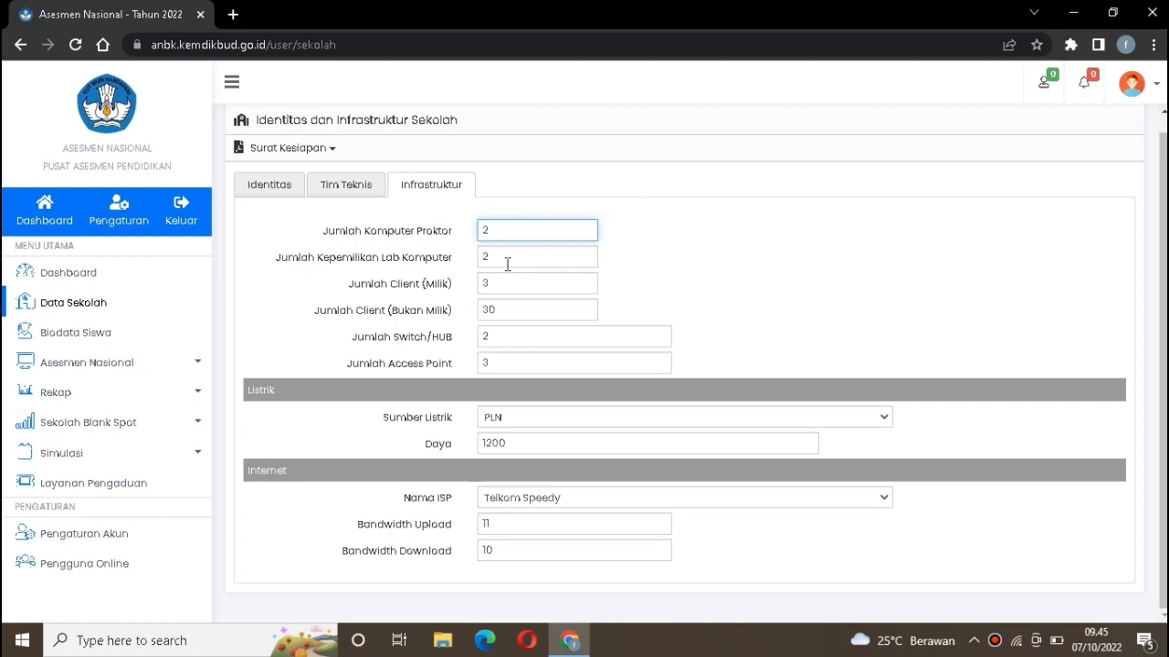
pyautogui.click(379, 260)
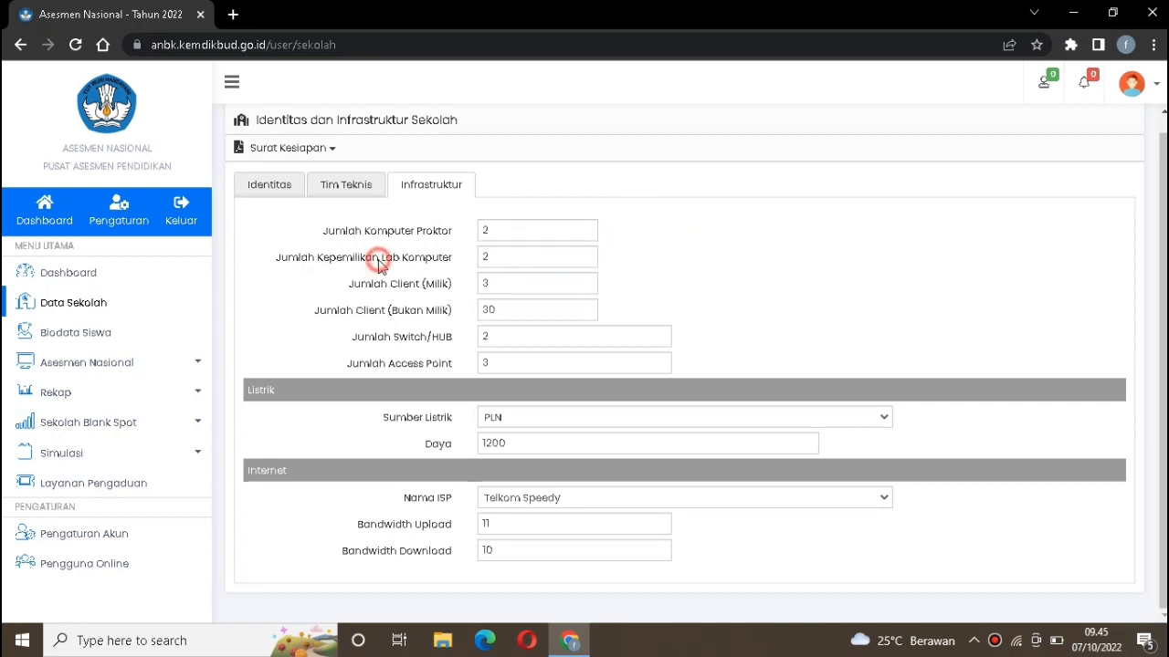
pyautogui.click(517, 261)
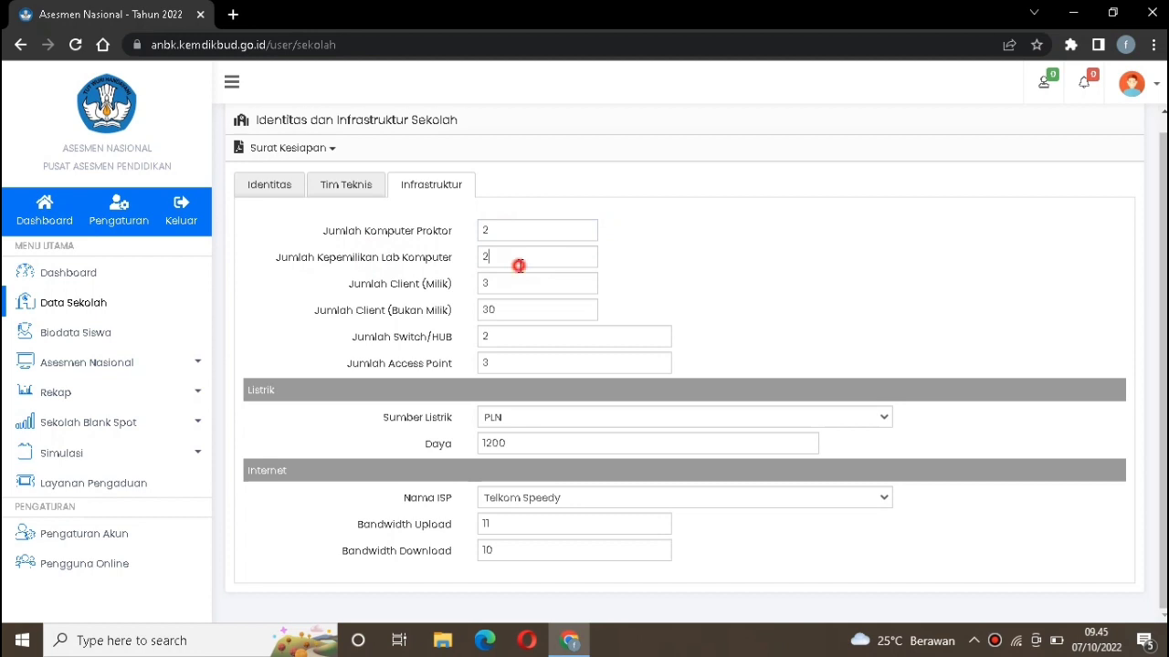
pyautogui.click(421, 286)
pyautogui.moveTo(507, 288); pyautogui.dragTo(461, 287)
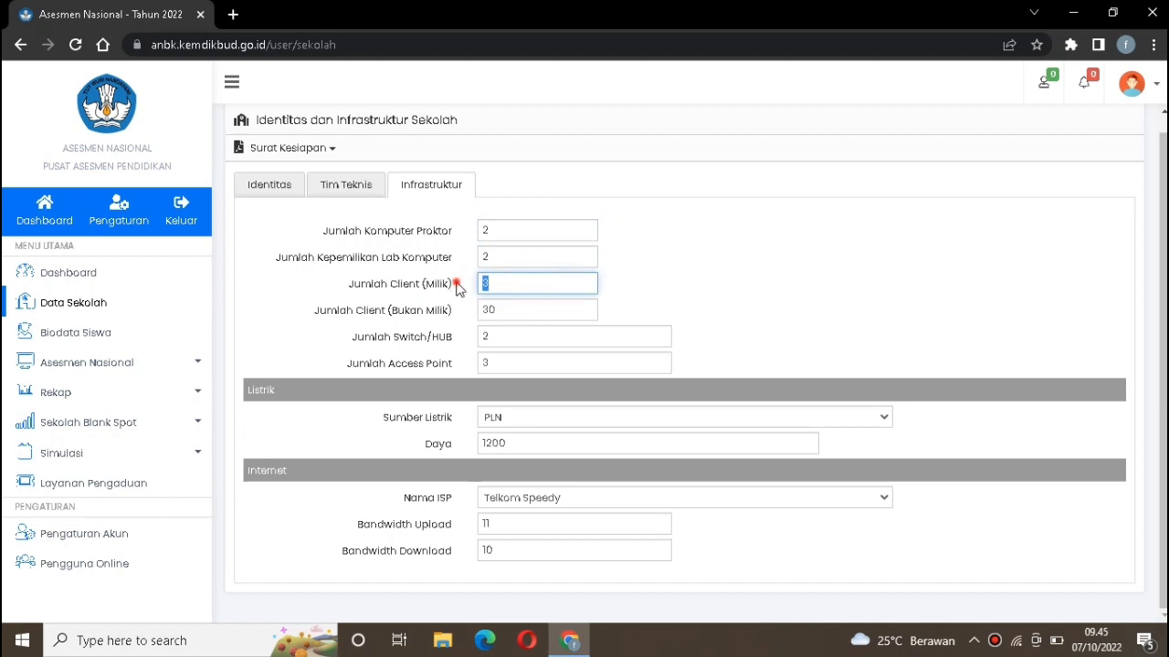
pyautogui.click(453, 281)
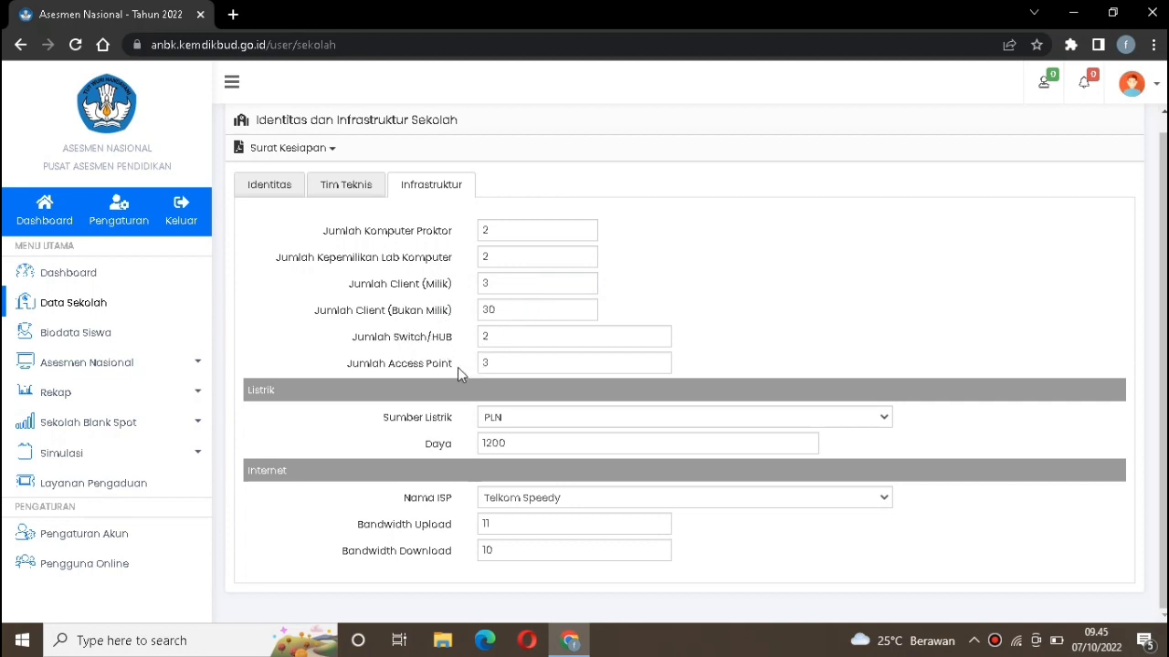
pyautogui.click(514, 427)
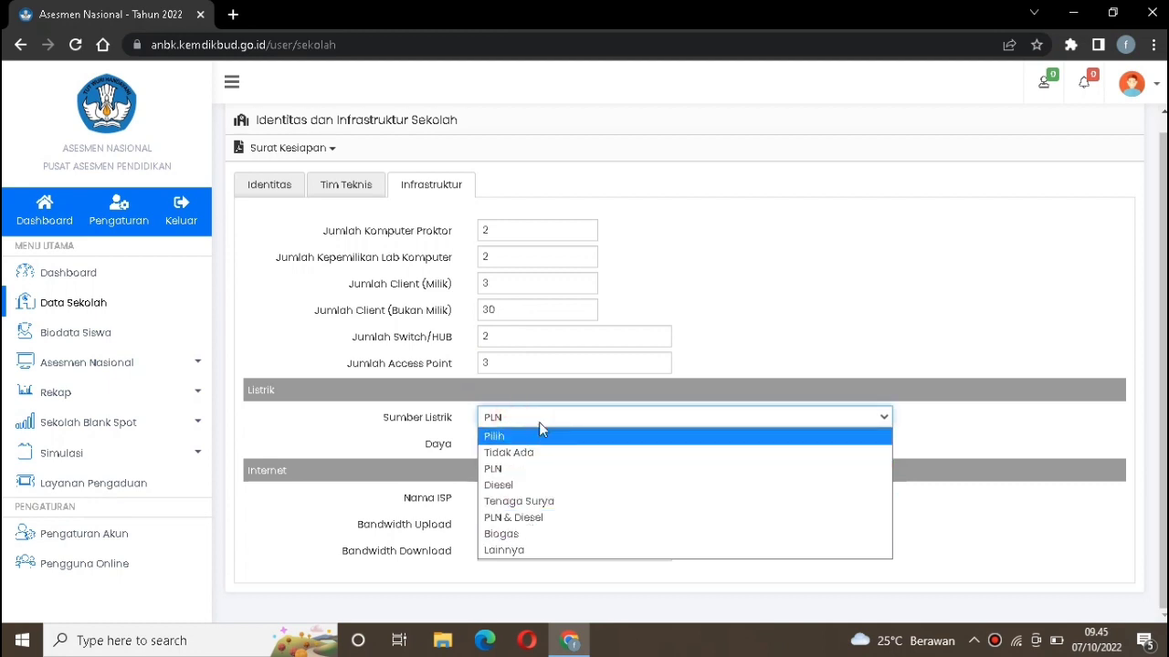
pyautogui.click(539, 416)
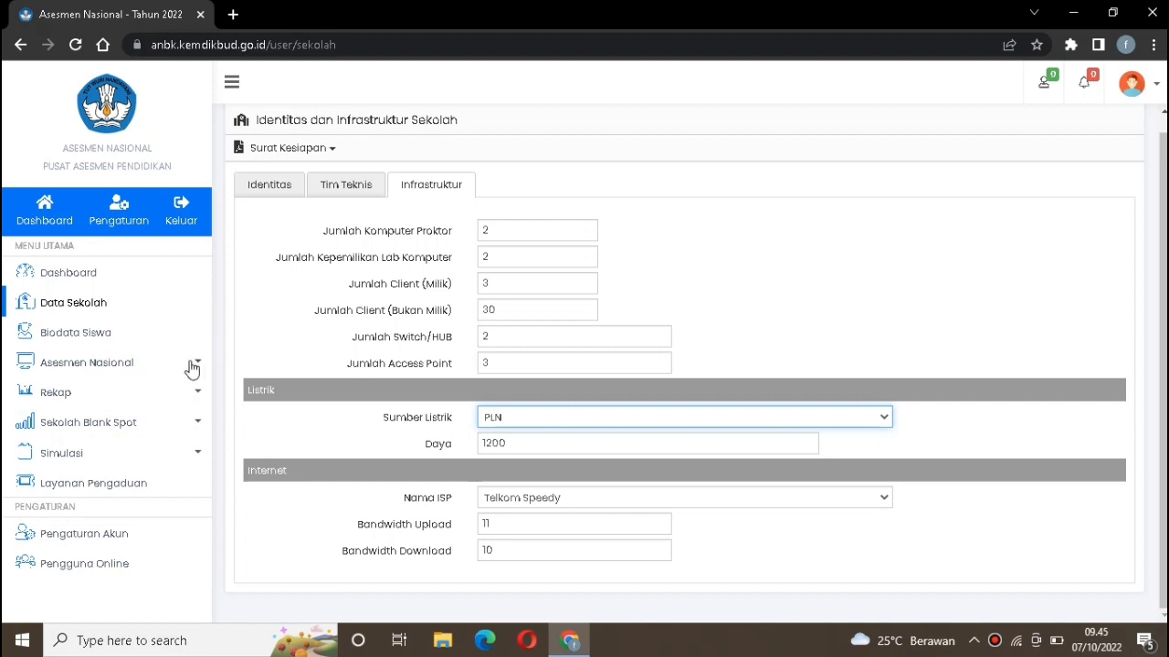
# Return to the dashboard and highlight the proctor computer adjustment item in the ANBK announcement
pyautogui.click(122, 275)
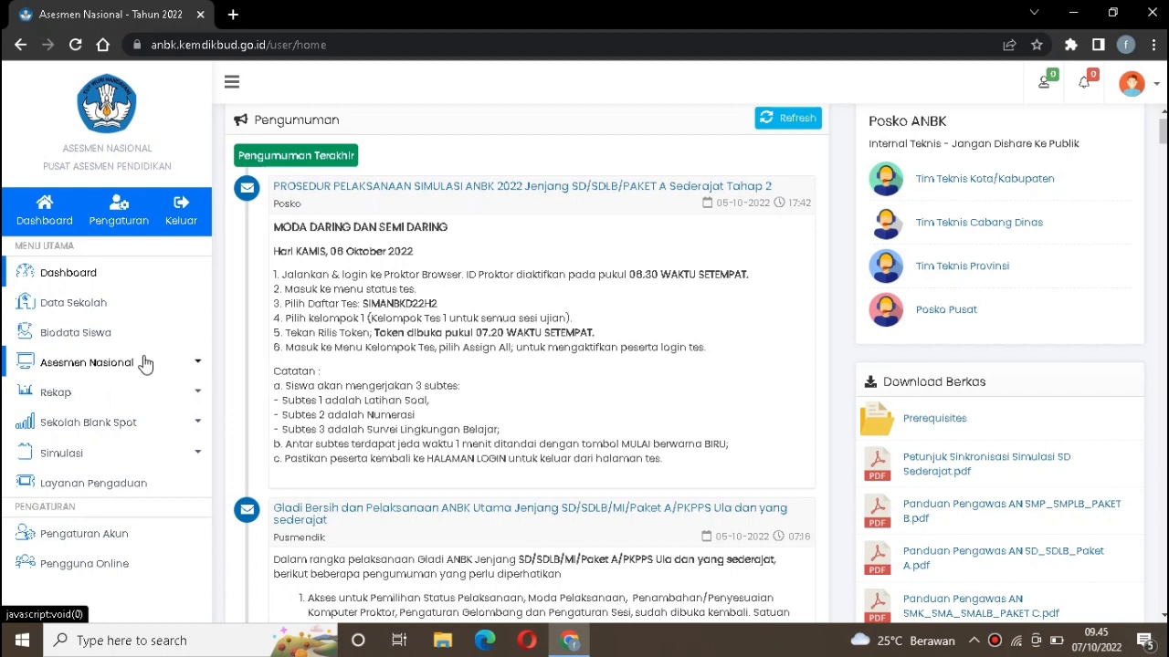
pyautogui.moveTo(1162, 128); pyautogui.dragTo(1162, 146)
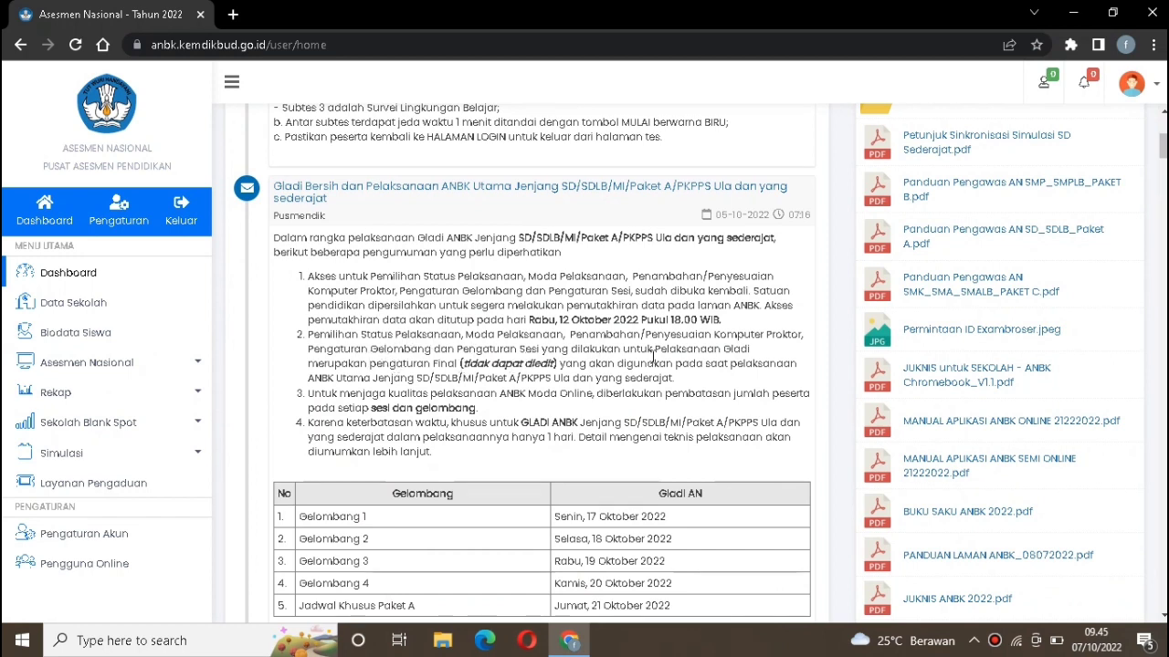
pyautogui.moveTo(569, 334); pyautogui.dragTo(805, 338)
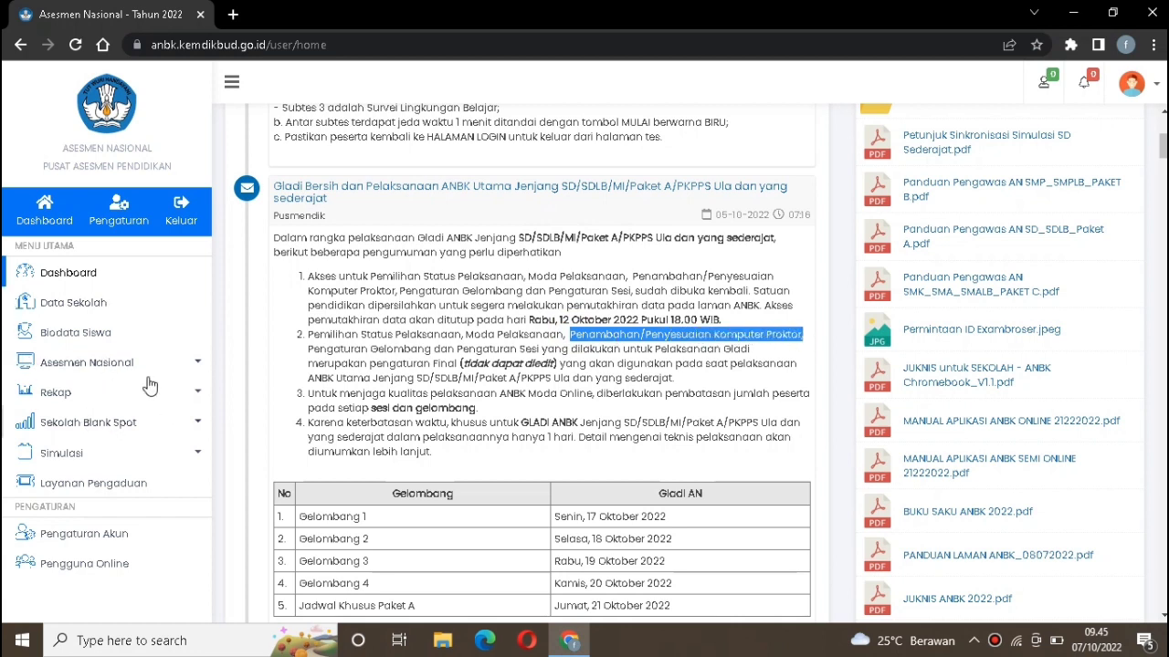
# Open the Komputer Proktor list and filter it to SD/MI participants
pyautogui.click(121, 367)
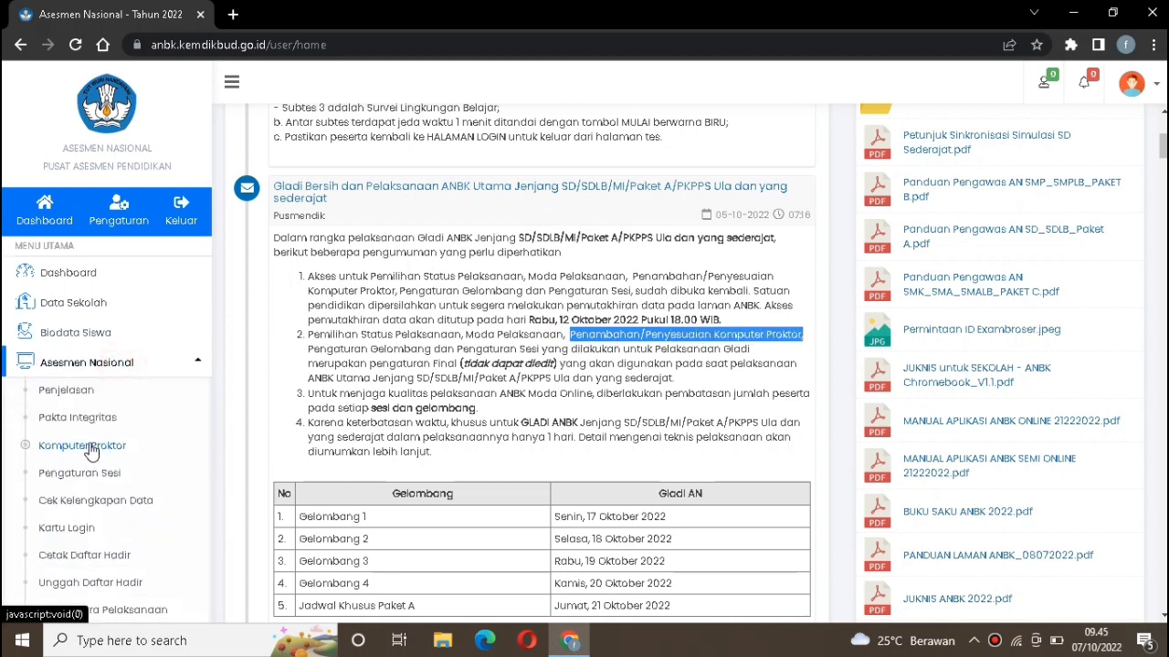
pyautogui.click(88, 446)
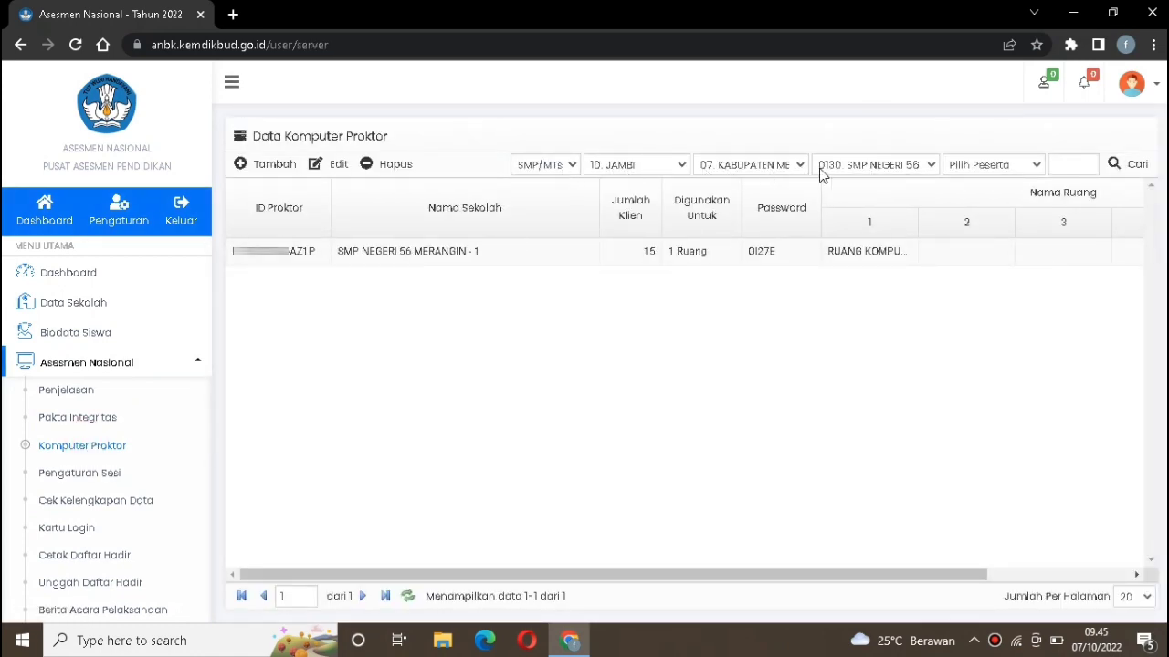
pyautogui.click(978, 168)
pyautogui.click(970, 193)
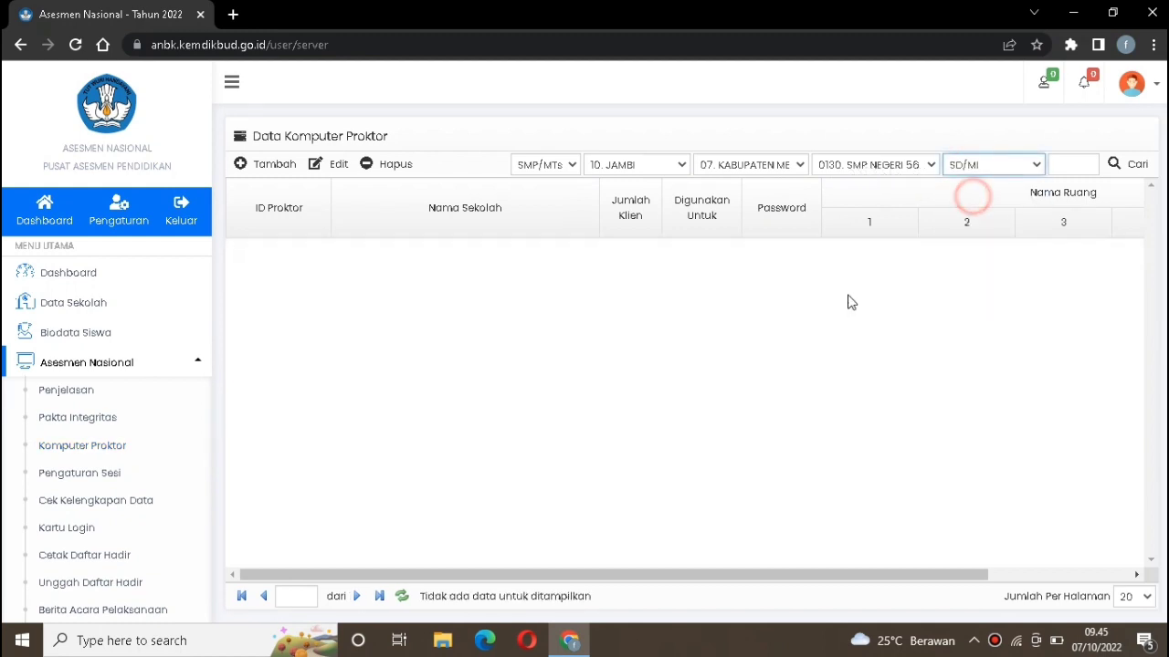
# Add a new proctor computer with 16 clients, used for 1 Ruang
pyautogui.click(265, 166)
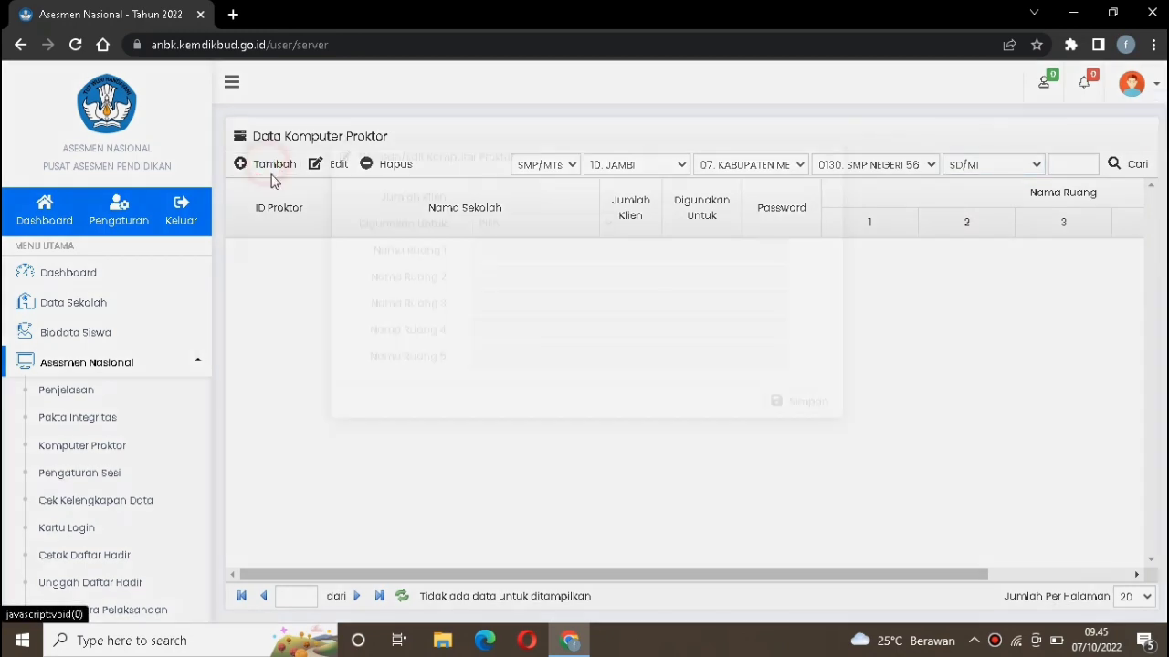
pyautogui.click(512, 261)
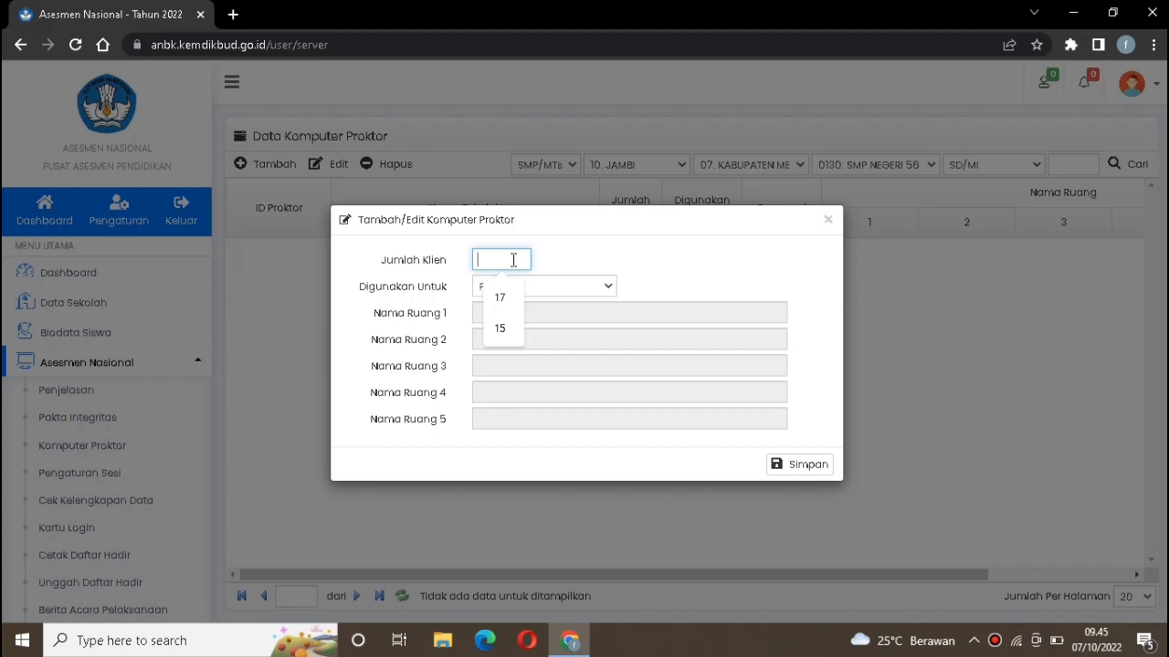
pyautogui.write('16')
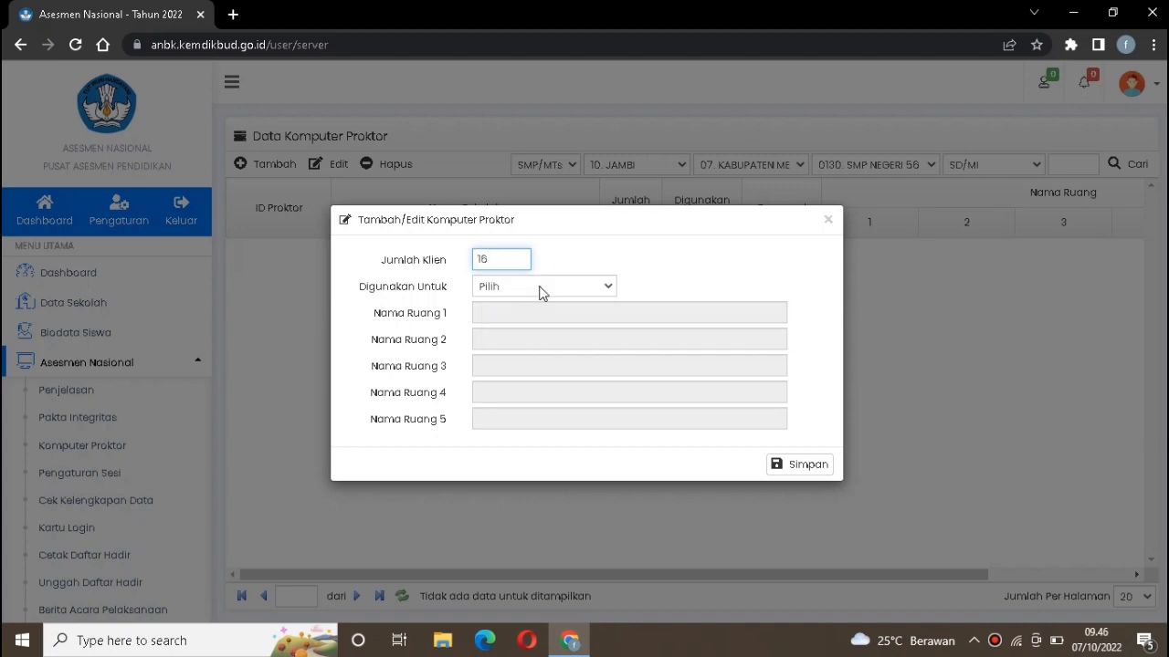
pyautogui.click(539, 288)
pyautogui.click(539, 322)
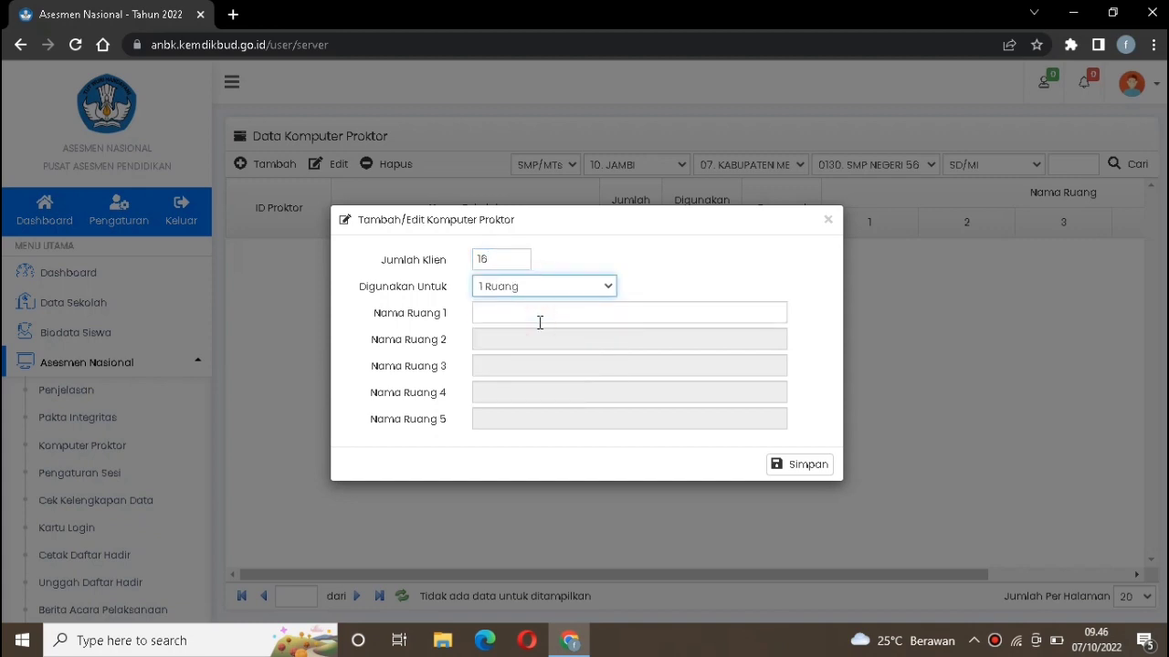
# Name room 1 RUANG ANBK SD 2022 and save the new proctor computer
pyautogui.click(540, 318)
pyautogui.write('r')
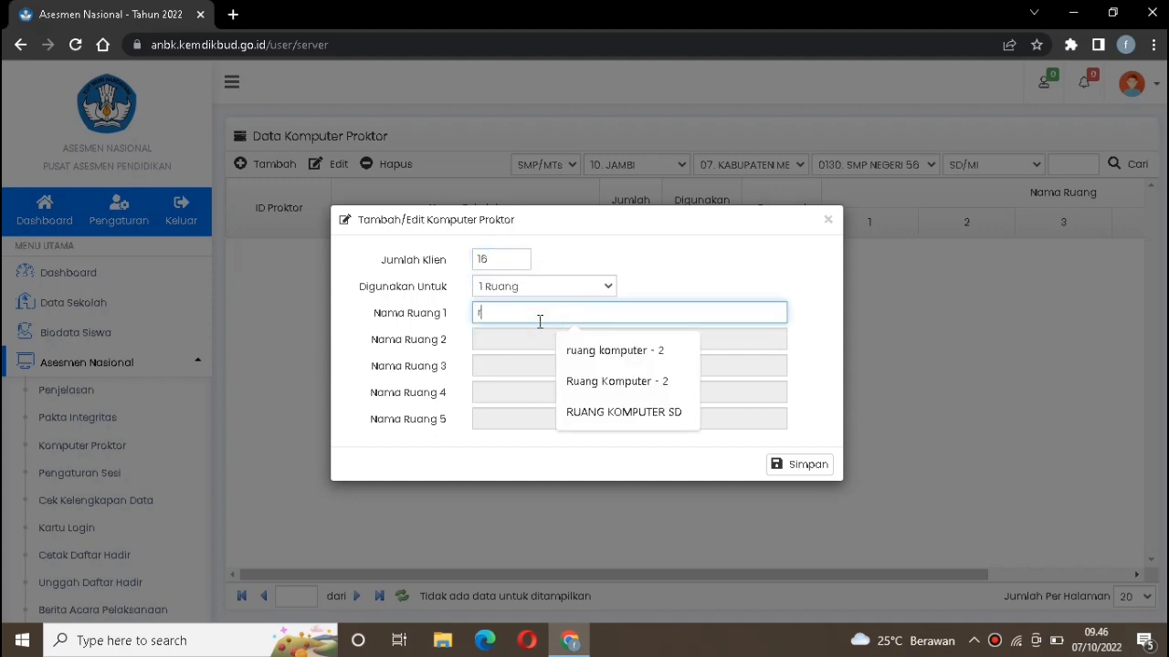
pyautogui.write('\\')
pyautogui.press('BackSpace')
pyautogui.press('BackSpace')
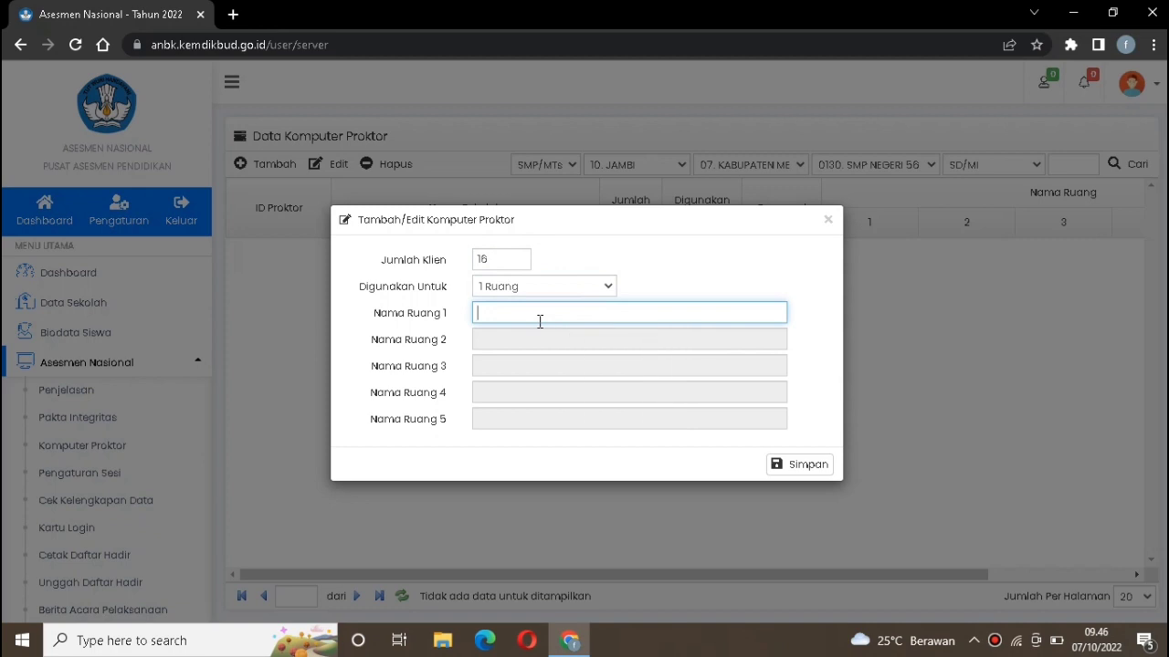
pyautogui.write('RUANG ')
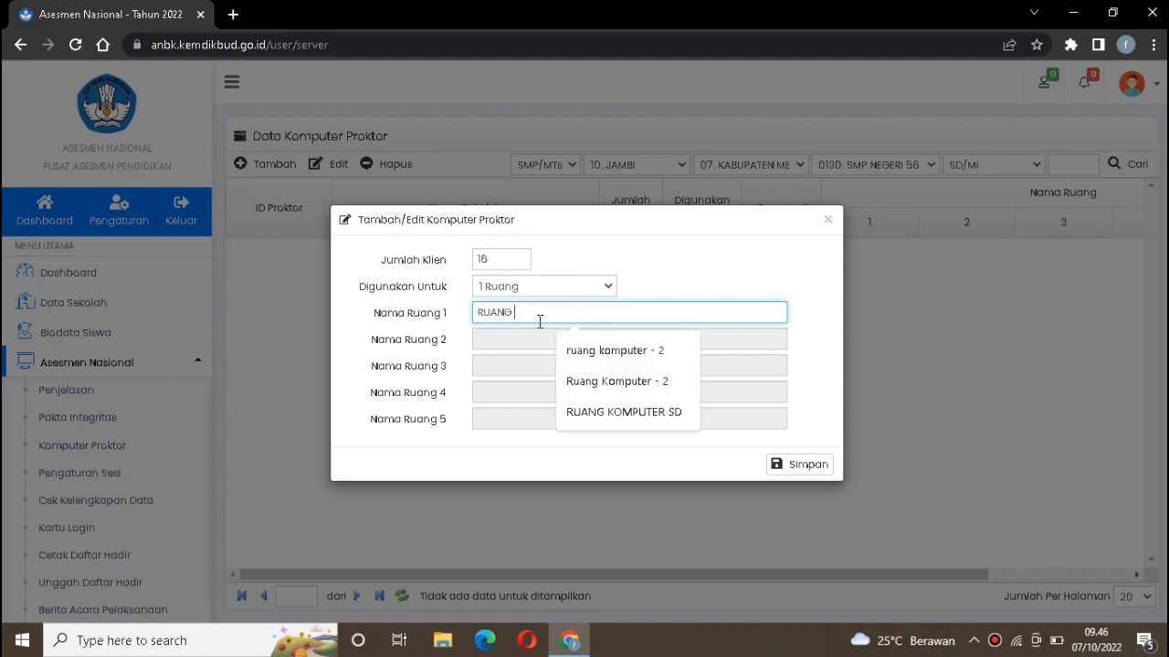
pyautogui.write('KOM')
pyautogui.press('BackSpace')
pyautogui.write('ANBK 2022')
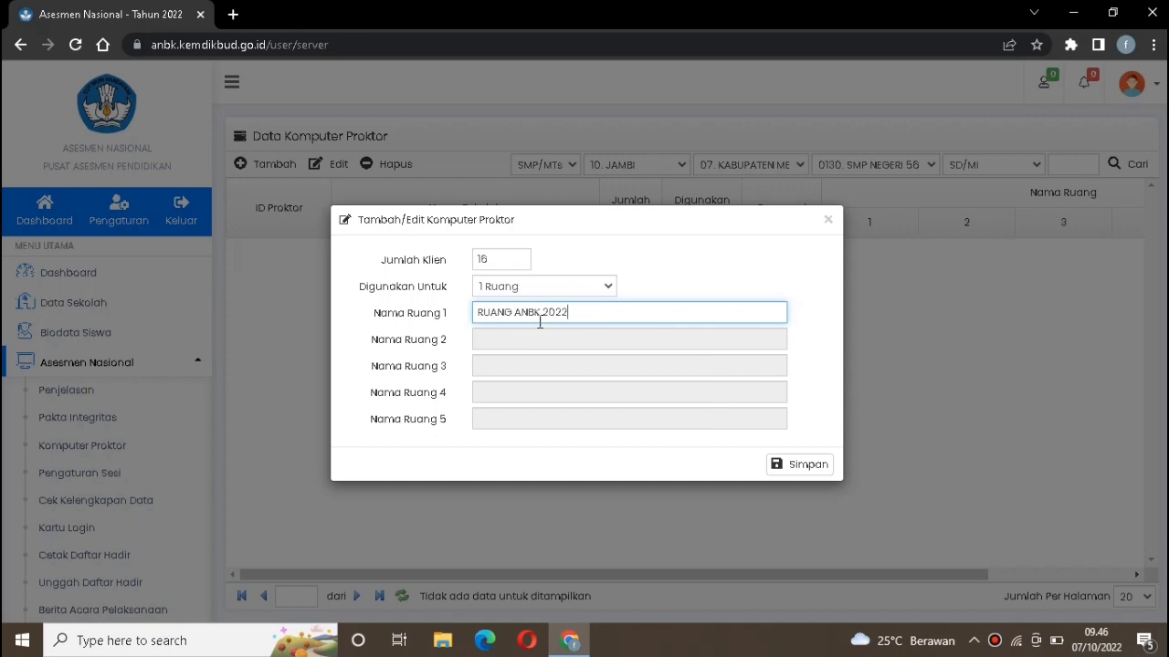
pyautogui.click(541, 312)
pyautogui.write('s')
pyautogui.press('BackSpace')
pyautogui.write('SD')
pyautogui.click(810, 465)
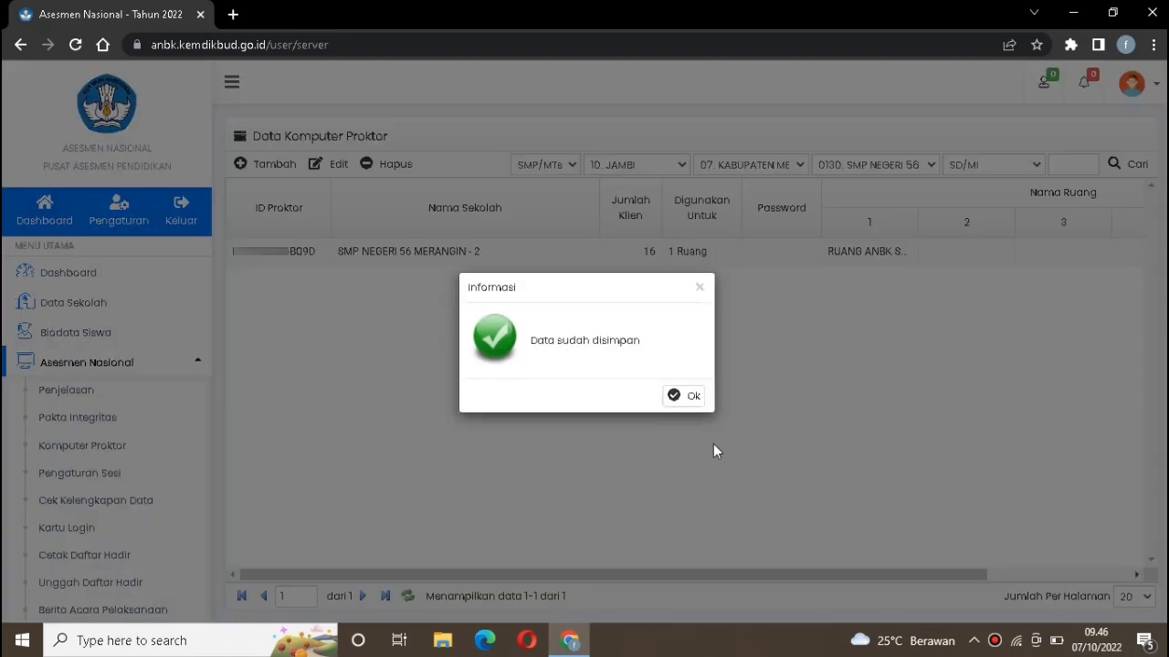
pyautogui.click(694, 396)
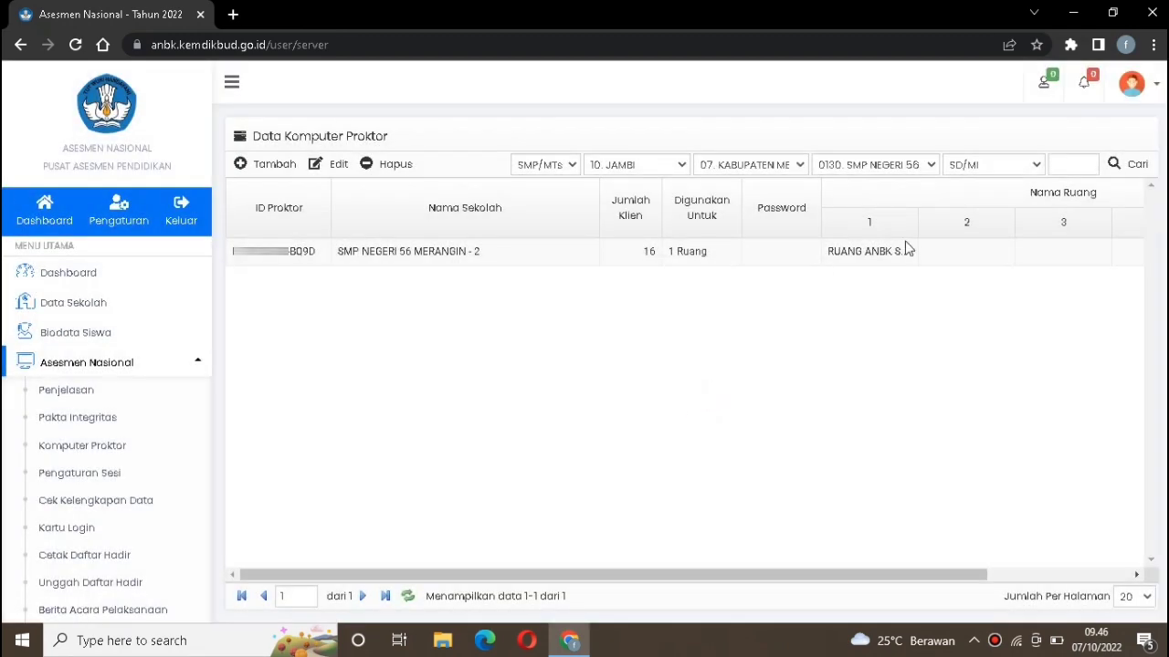
# Open the session settings and filter the participant list to SD/MI
pyautogui.moveTo(777, 414); pyautogui.dragTo(333, 309)
pyautogui.click(311, 263)
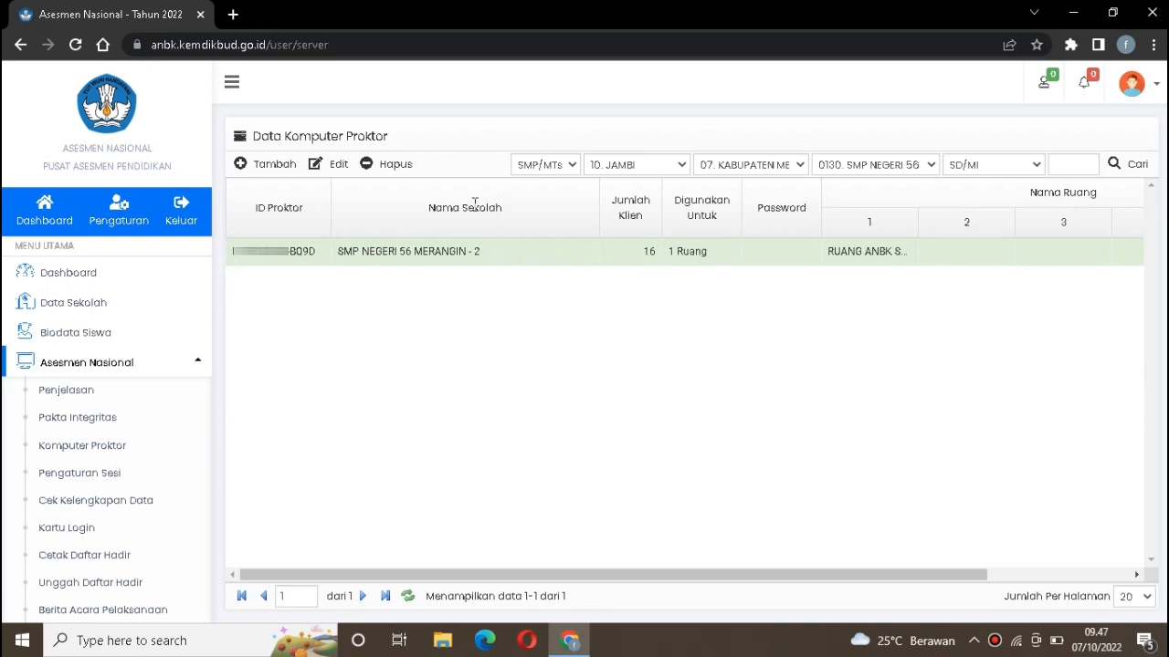
pyautogui.click(82, 473)
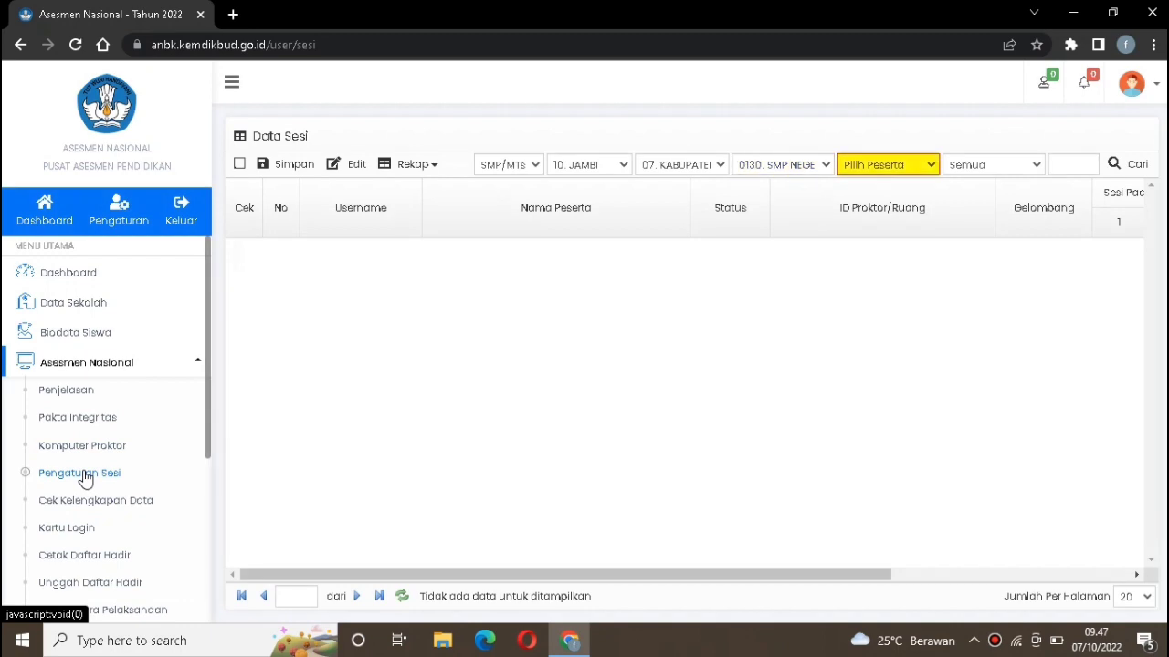
pyautogui.click(872, 170)
pyautogui.click(872, 201)
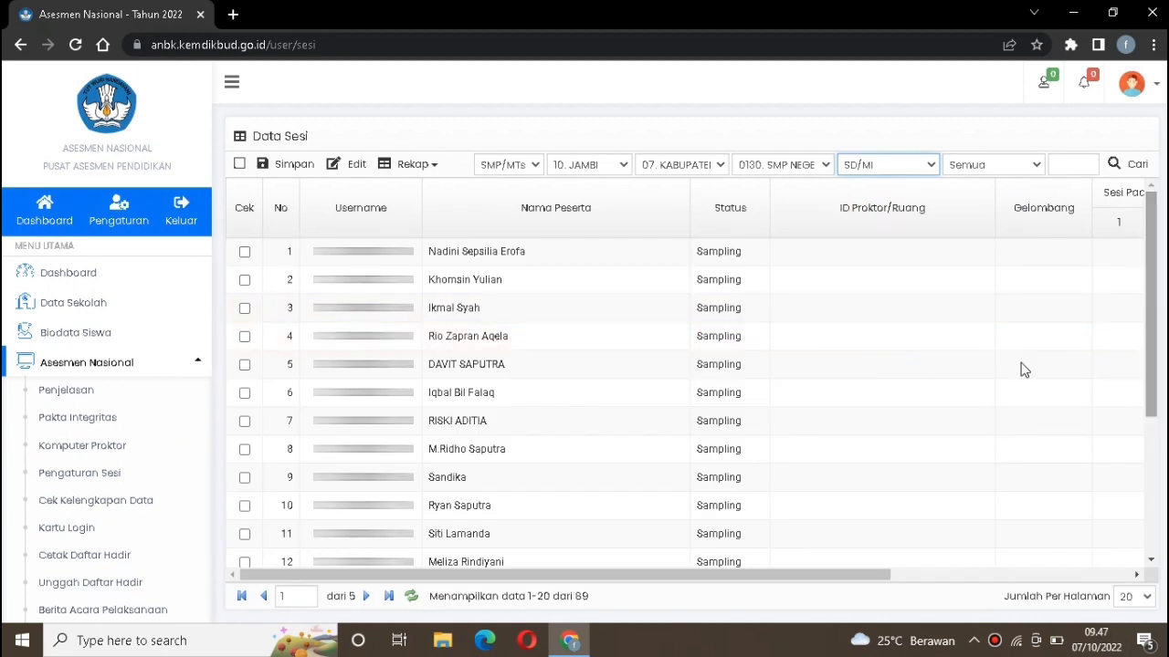
# Show 15 participants per page and page through the participant list
pyautogui.click(1136, 596)
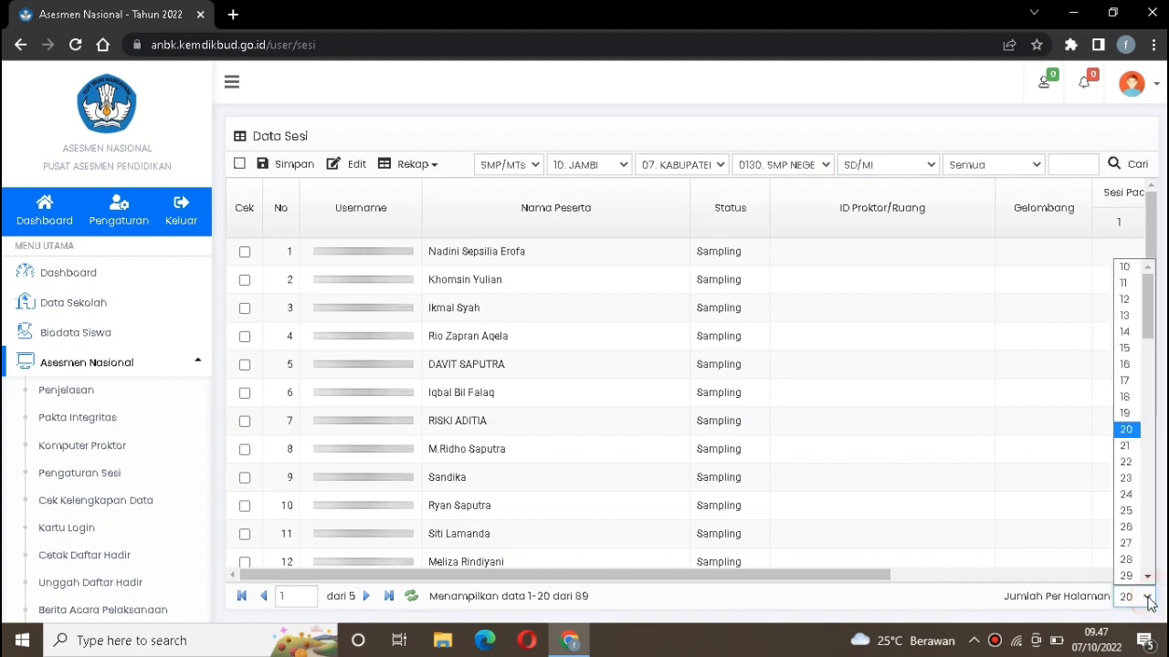
pyautogui.click(1125, 348)
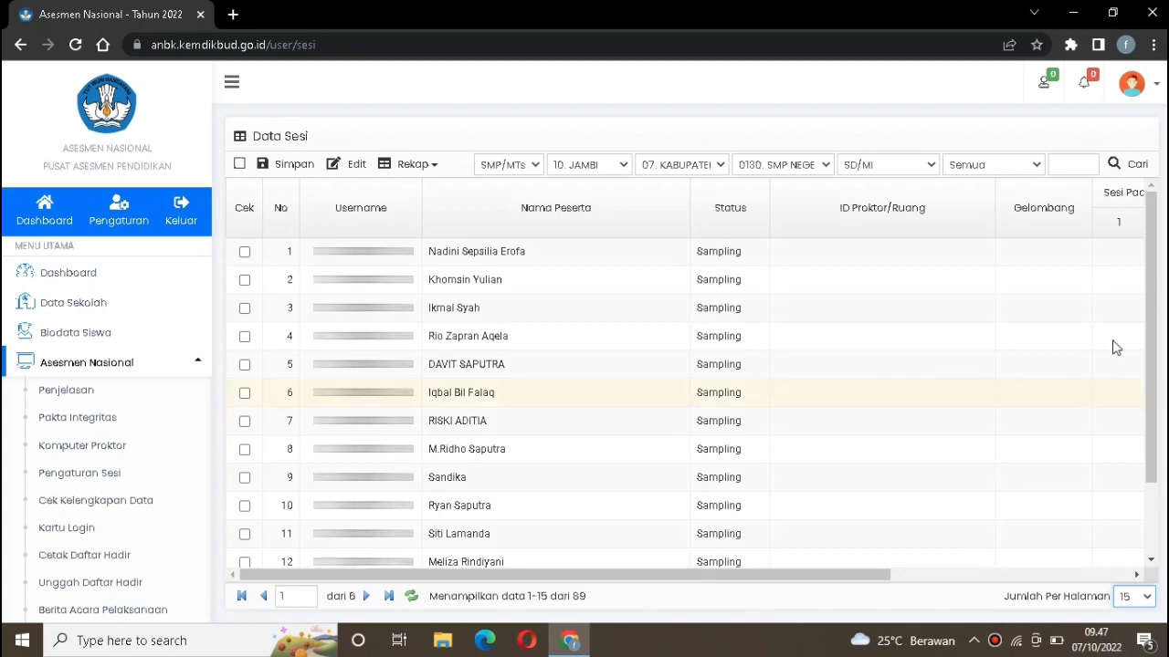
pyautogui.scroll(-2, 1152, 293)
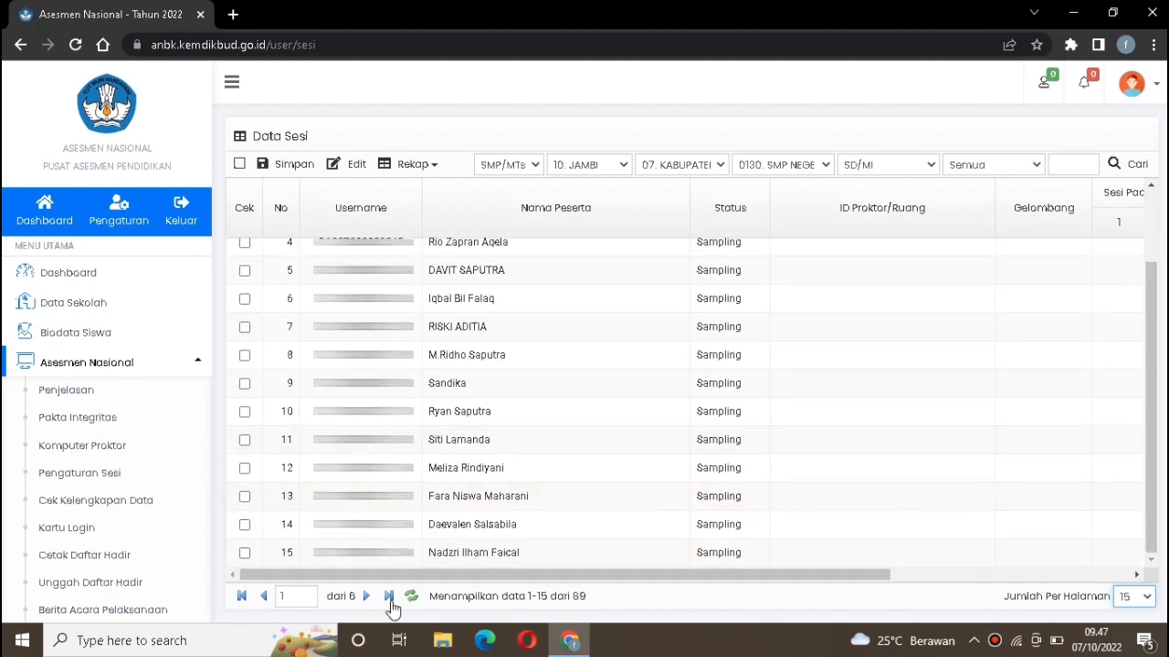
pyautogui.click(367, 596)
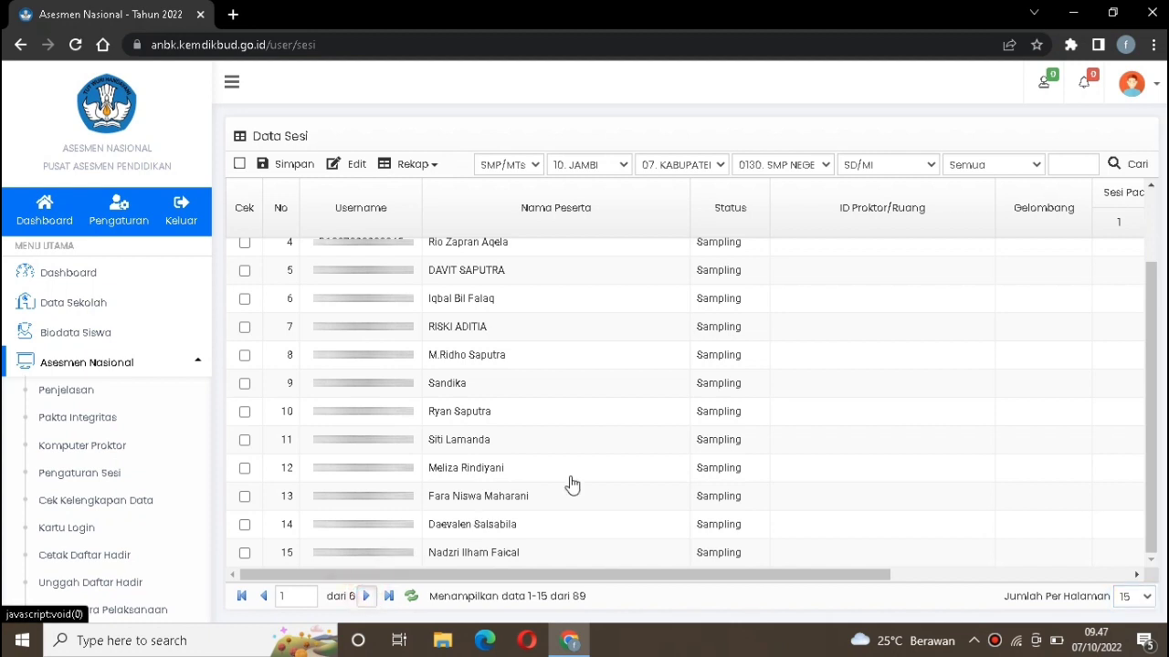
# Assign the proctor room RUANG ANBK SD 2022 to participants 1 through 11 on the first page of the session list
pyautogui.moveTo(811, 574); pyautogui.dragTo(1051, 579)
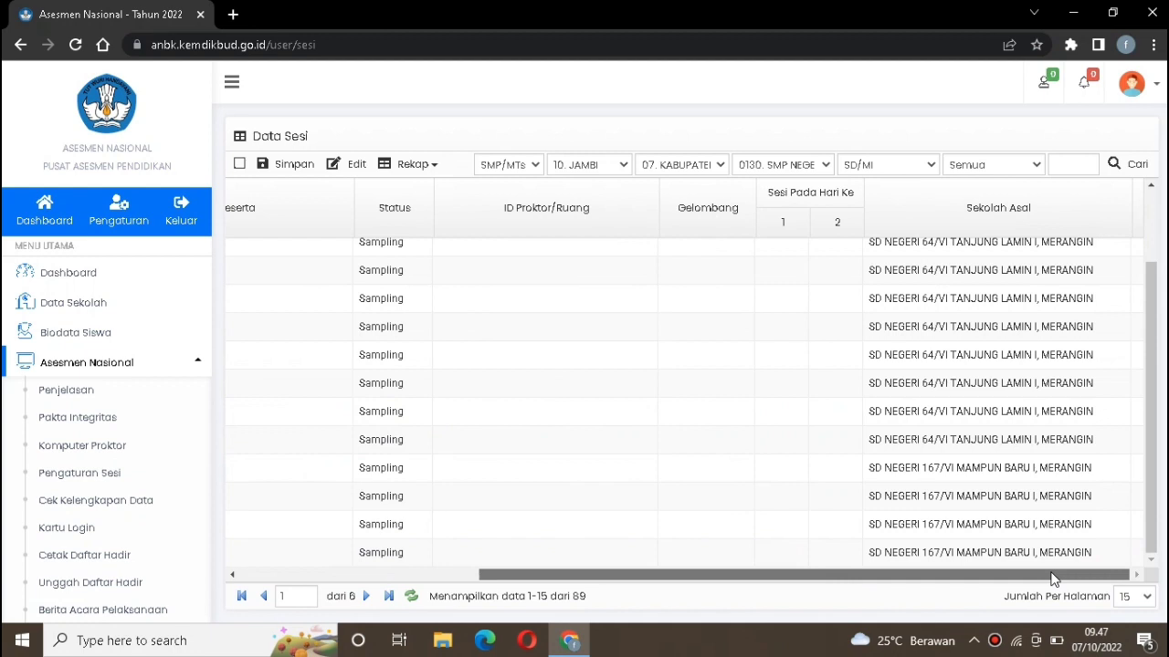
pyautogui.moveTo(1051, 579); pyautogui.dragTo(575, 577)
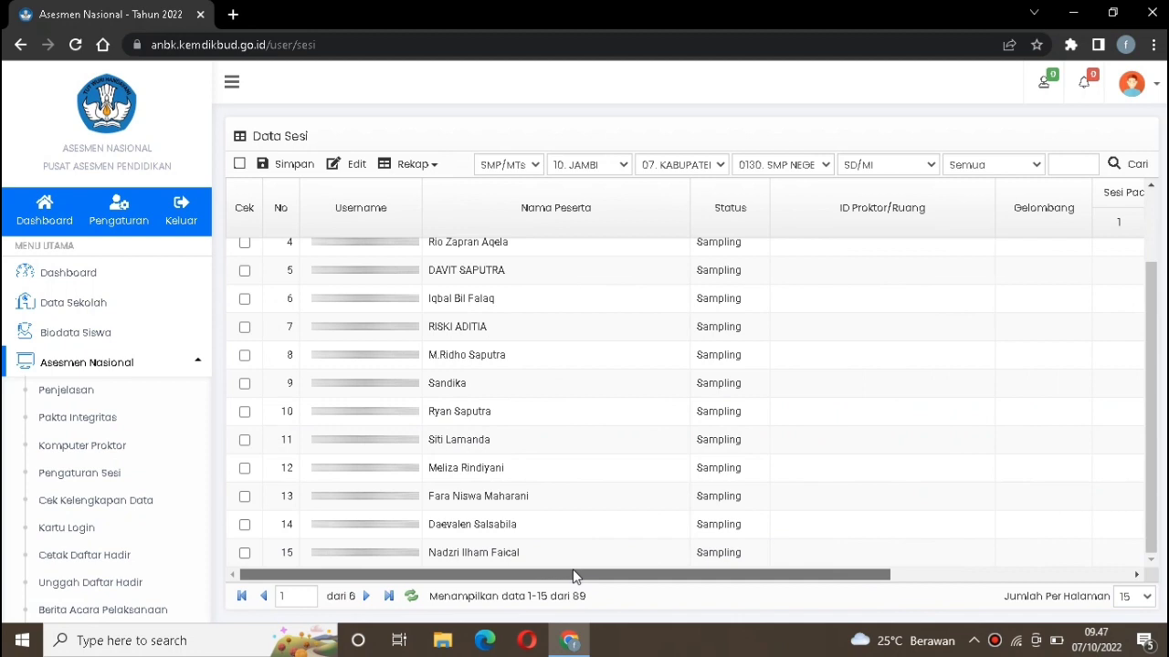
pyautogui.click(364, 597)
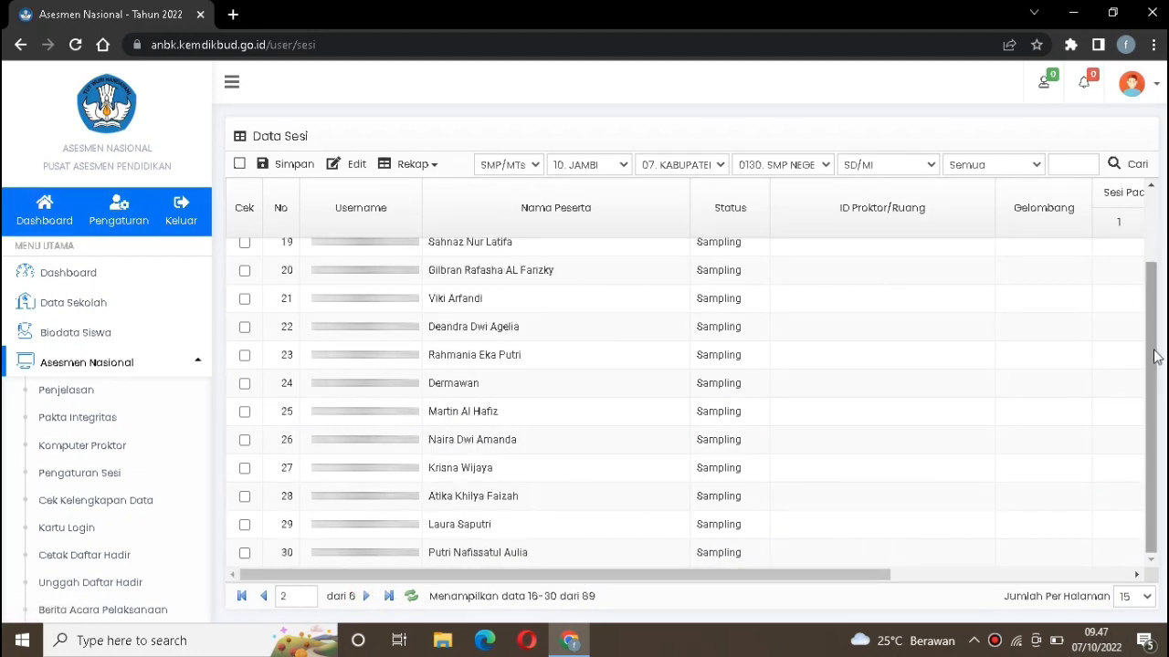
pyautogui.moveTo(1152, 358); pyautogui.dragTo(1167, 270)
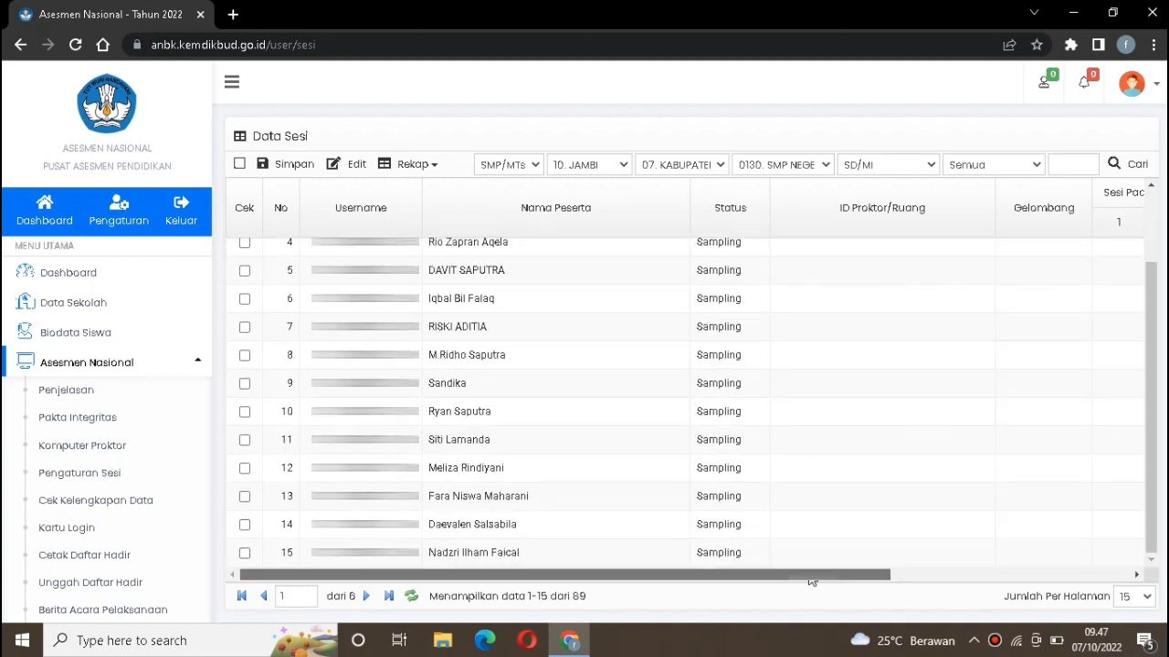
pyautogui.moveTo(1153, 434); pyautogui.dragTo(1157, 347)
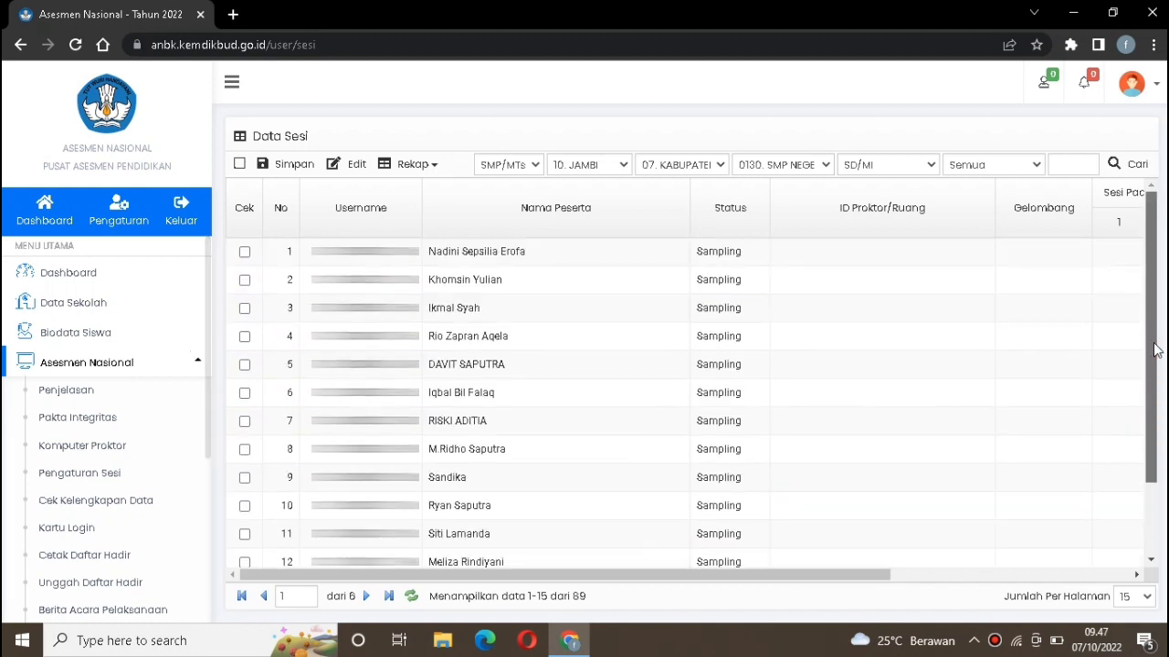
pyautogui.click(905, 256)
pyautogui.click(906, 256)
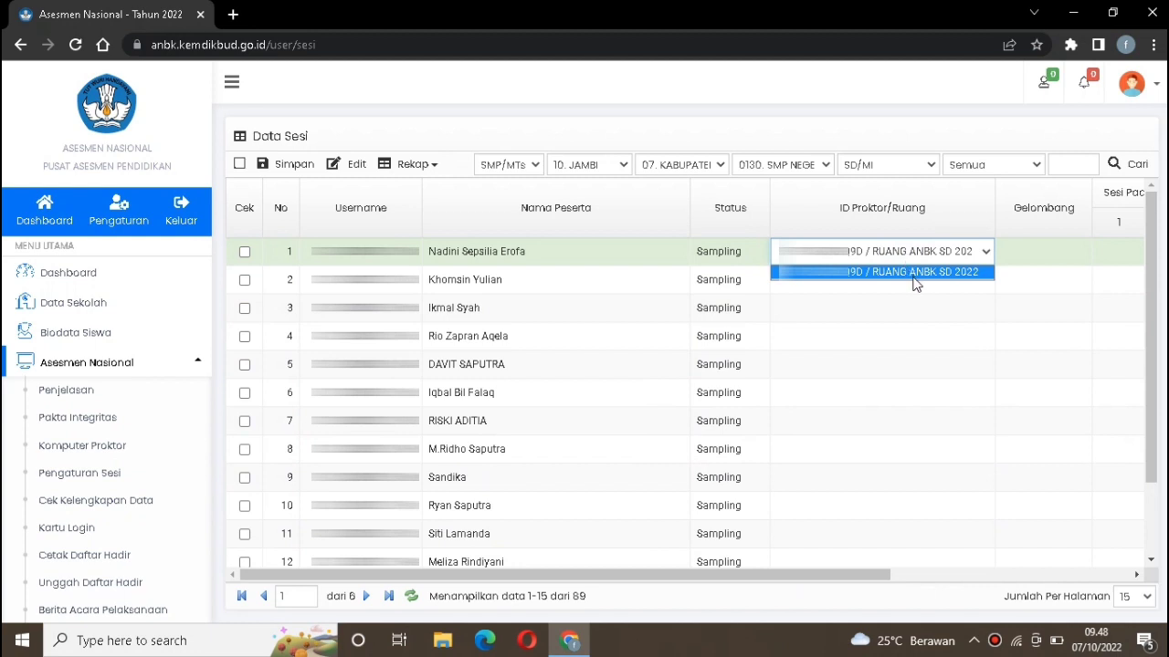
pyautogui.click(916, 274)
pyautogui.click(914, 289)
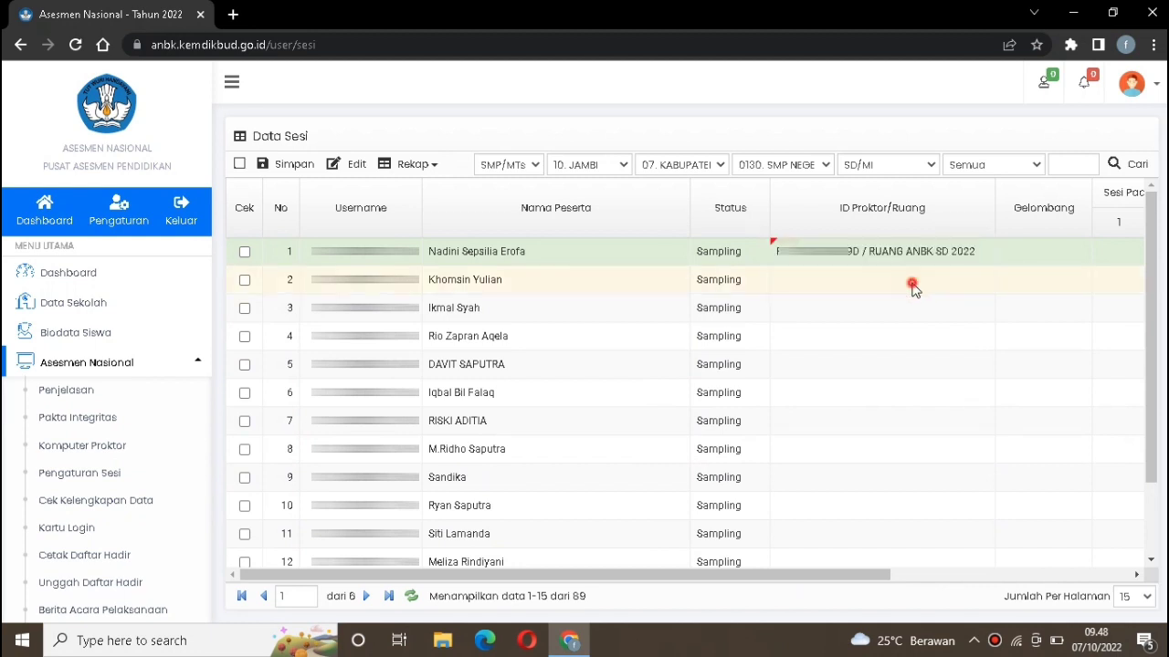
pyautogui.click(916, 311)
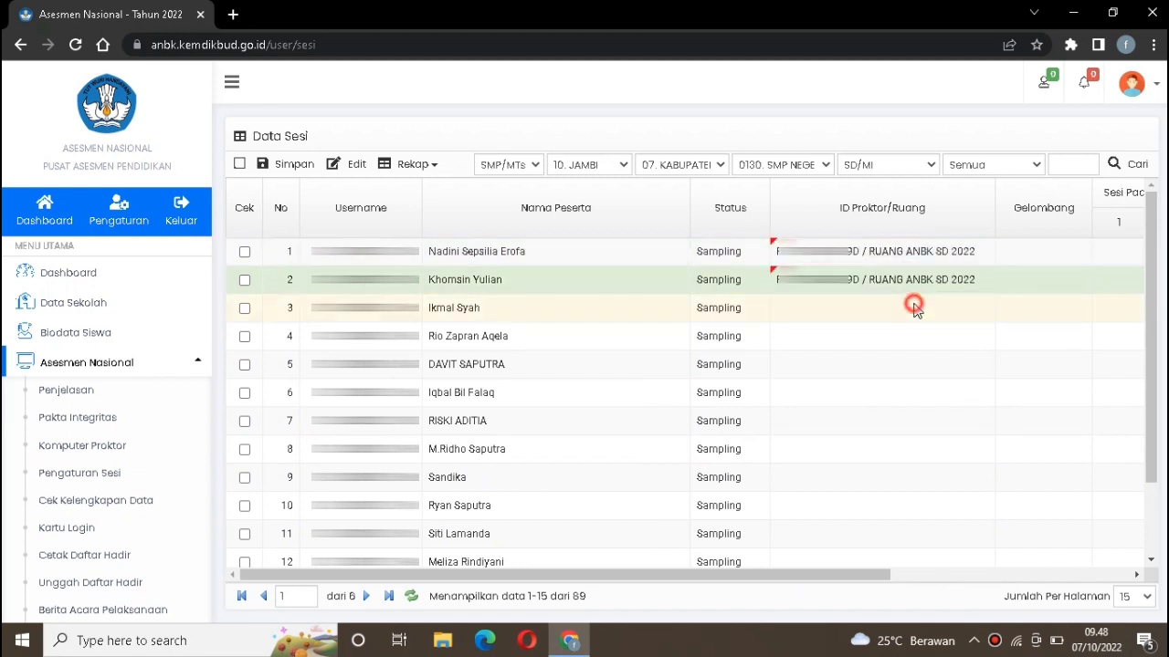
pyautogui.click(918, 334)
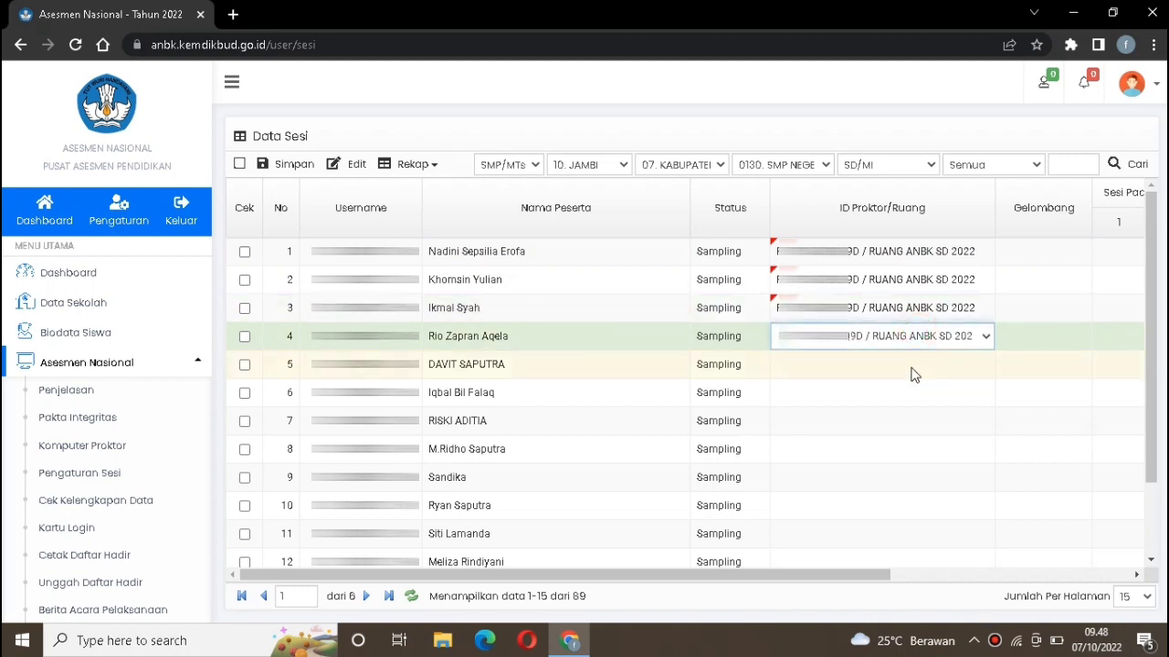
pyautogui.click(910, 370)
pyautogui.click(910, 395)
pyautogui.click(907, 429)
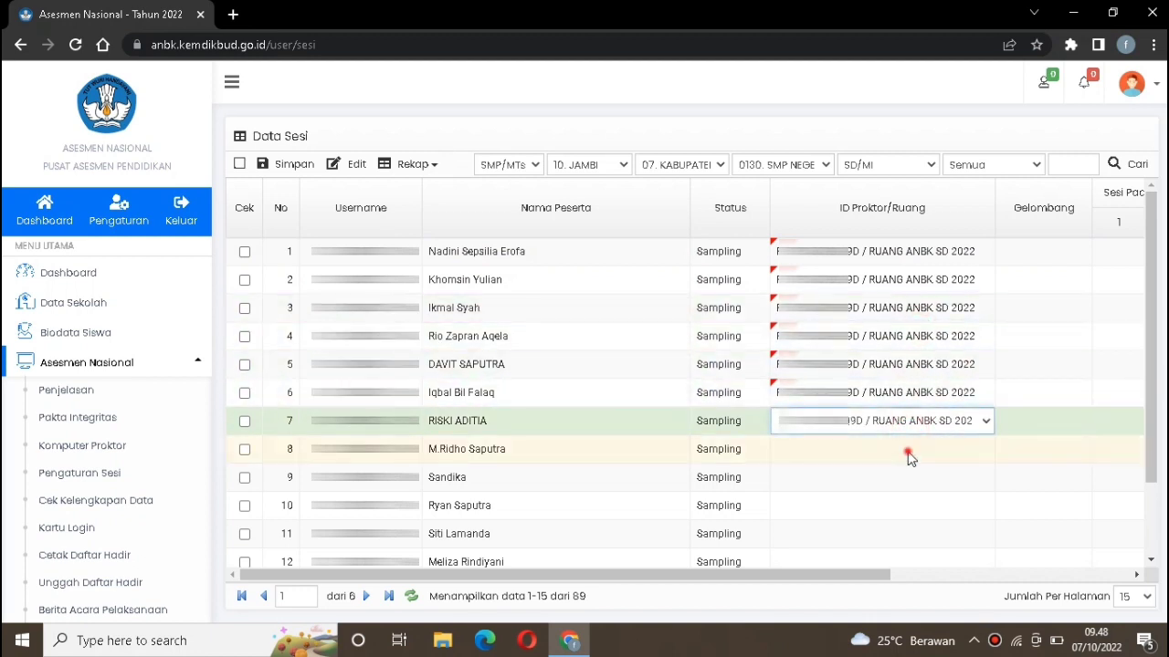
pyautogui.click(907, 449)
pyautogui.click(907, 476)
pyautogui.click(908, 504)
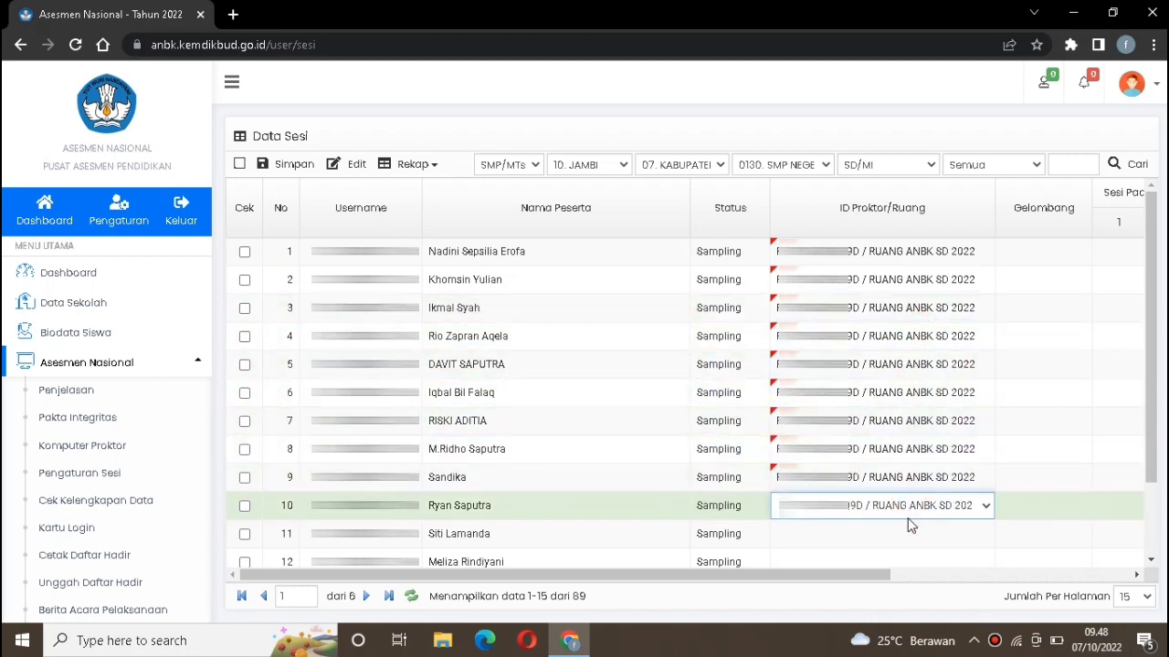
pyautogui.click(909, 515)
pyautogui.click(759, 545)
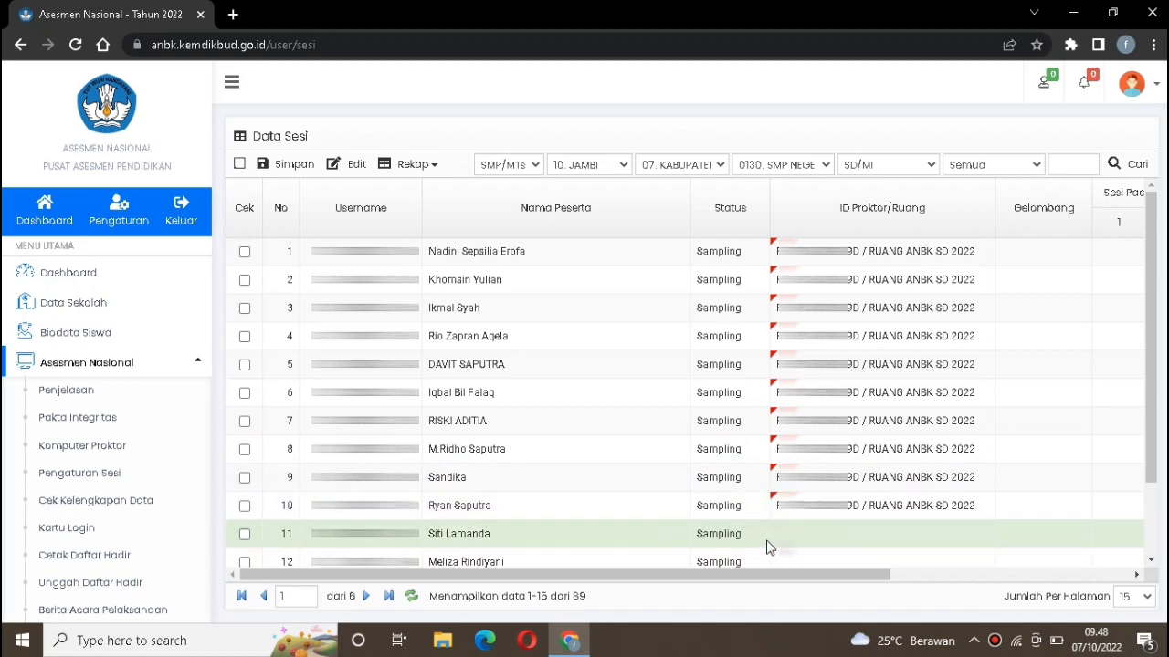
pyautogui.click(860, 539)
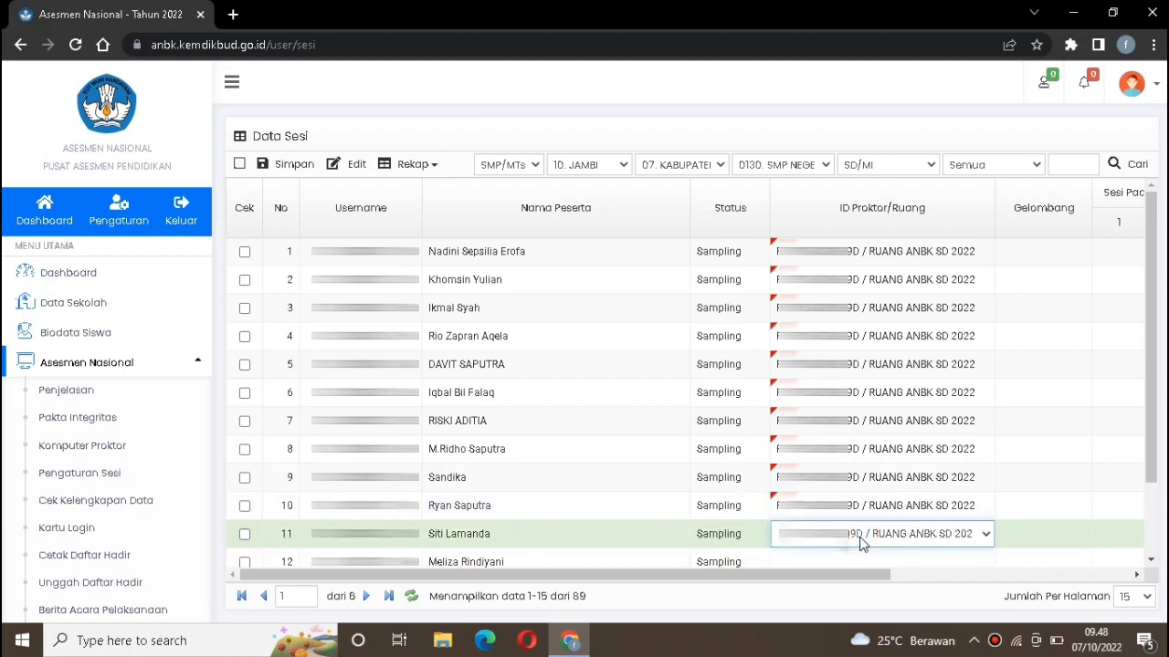
# Set the first participant's wave to Gelombang 4 and its session to 1 on both day 1 and day 2
pyautogui.moveTo(859, 575); pyautogui.dragTo(1110, 582)
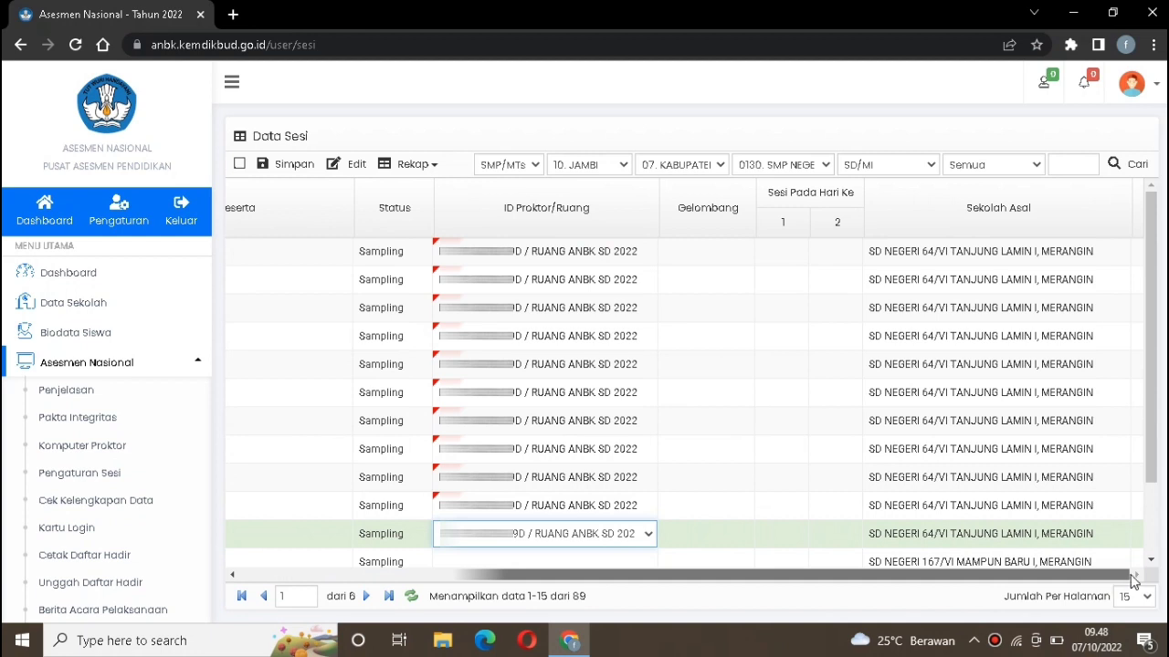
pyautogui.click(709, 249)
pyautogui.click(749, 248)
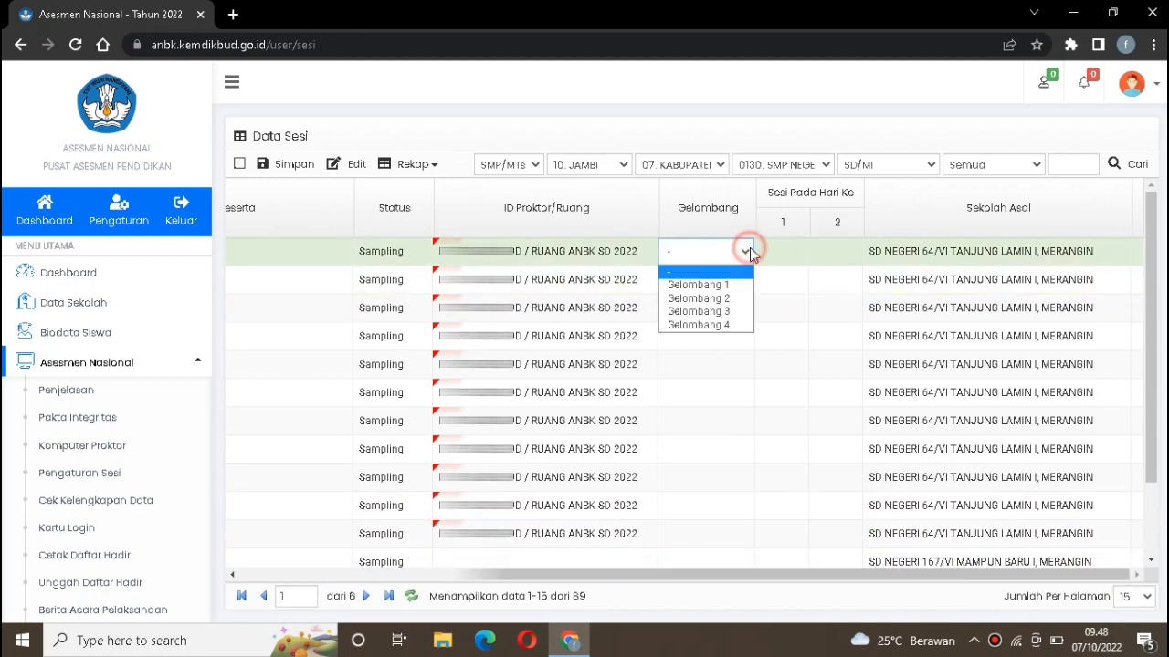
pyautogui.click(721, 326)
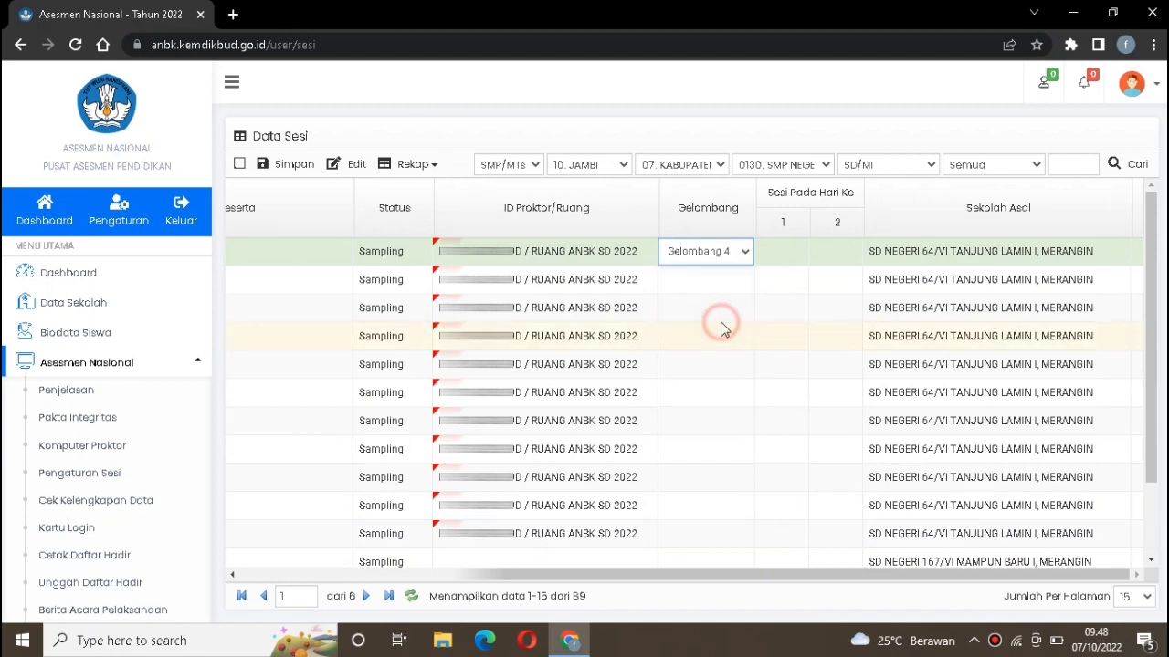
pyautogui.click(777, 250)
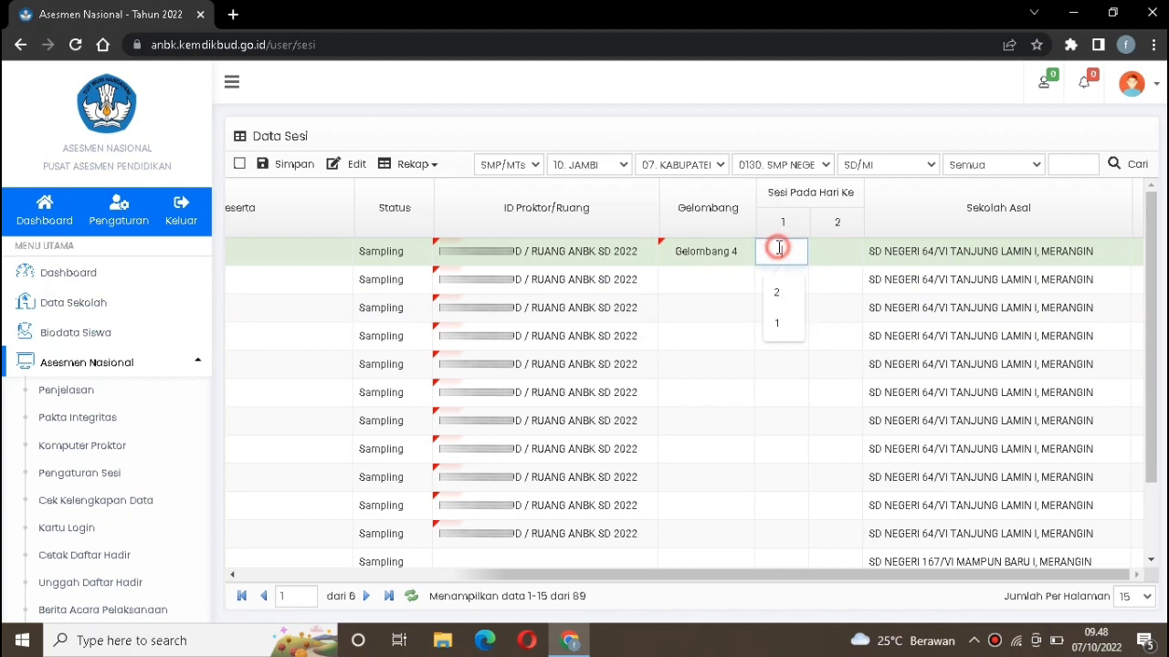
pyautogui.write('1')
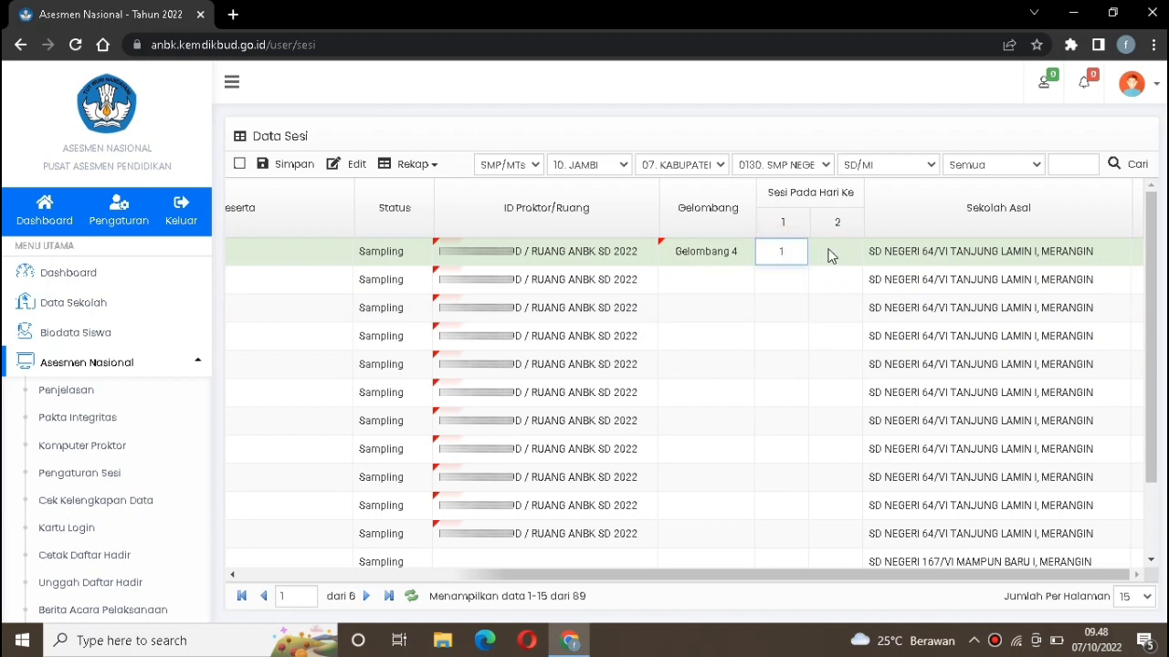
pyautogui.click(837, 251)
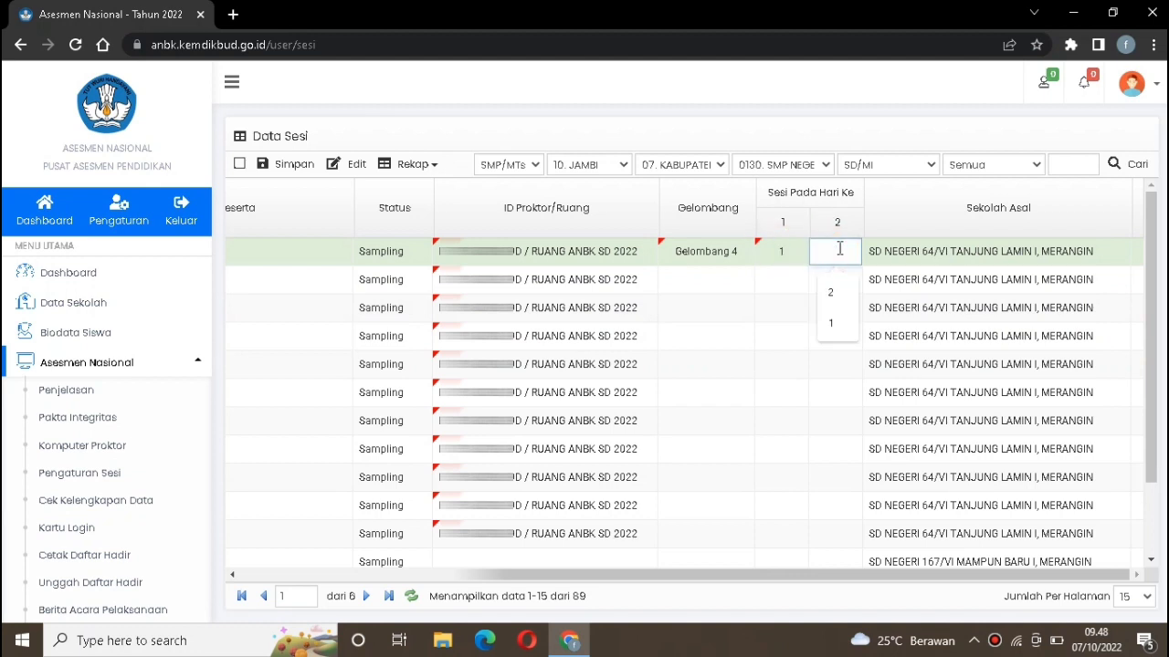
pyautogui.write('1')
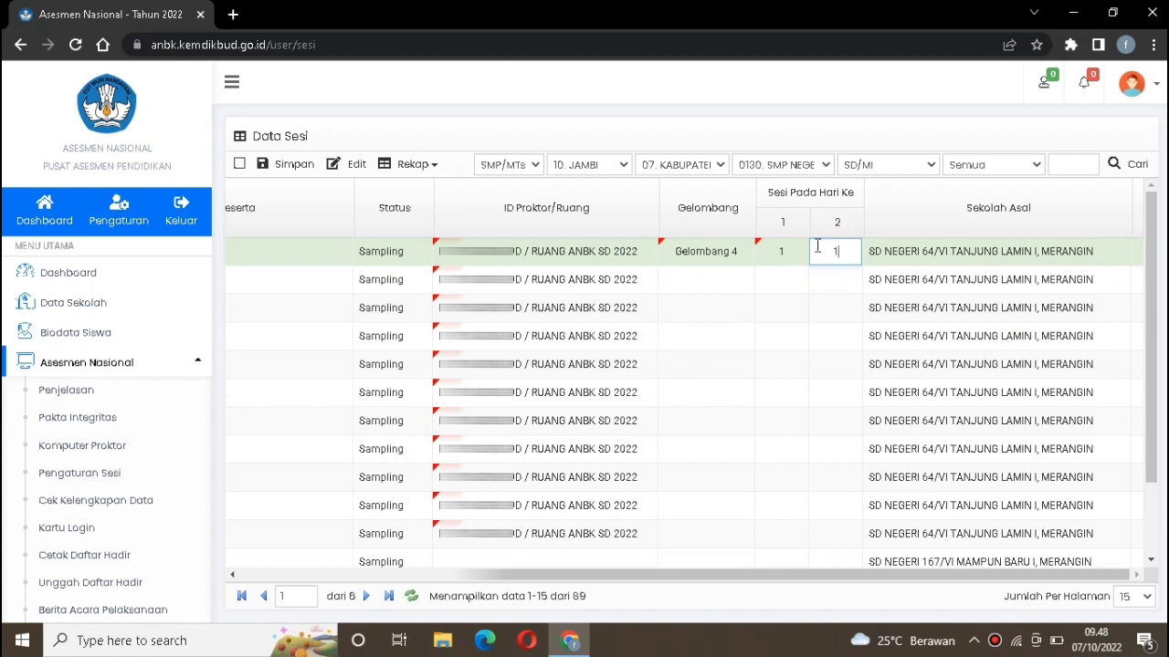
# Set the wave to Gelombang 4 for participants 2 through 11
pyautogui.click(714, 277)
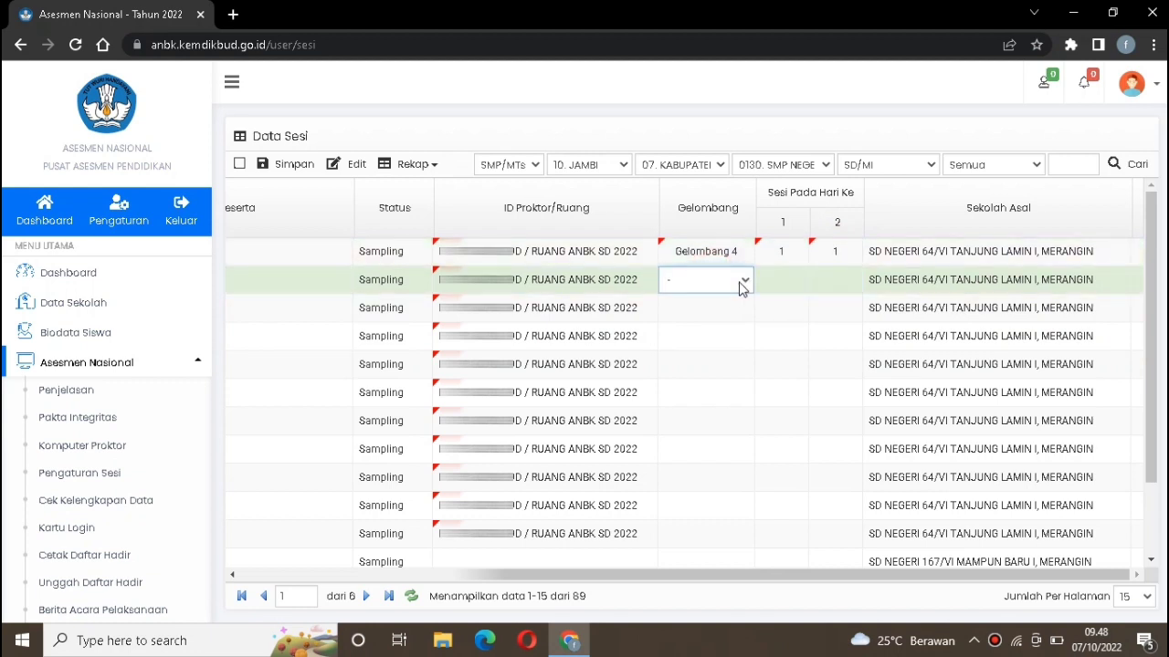
pyautogui.click(742, 281)
pyautogui.click(727, 355)
pyautogui.click(727, 307)
pyautogui.click(730, 308)
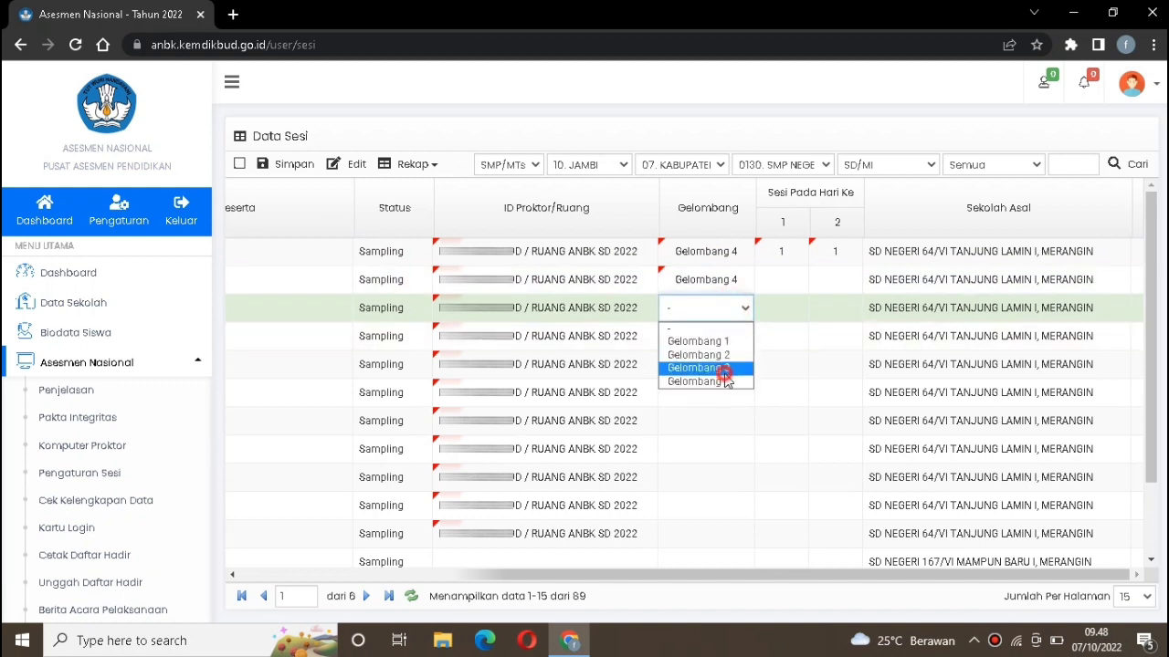
pyautogui.click(727, 381)
pyautogui.click(727, 343)
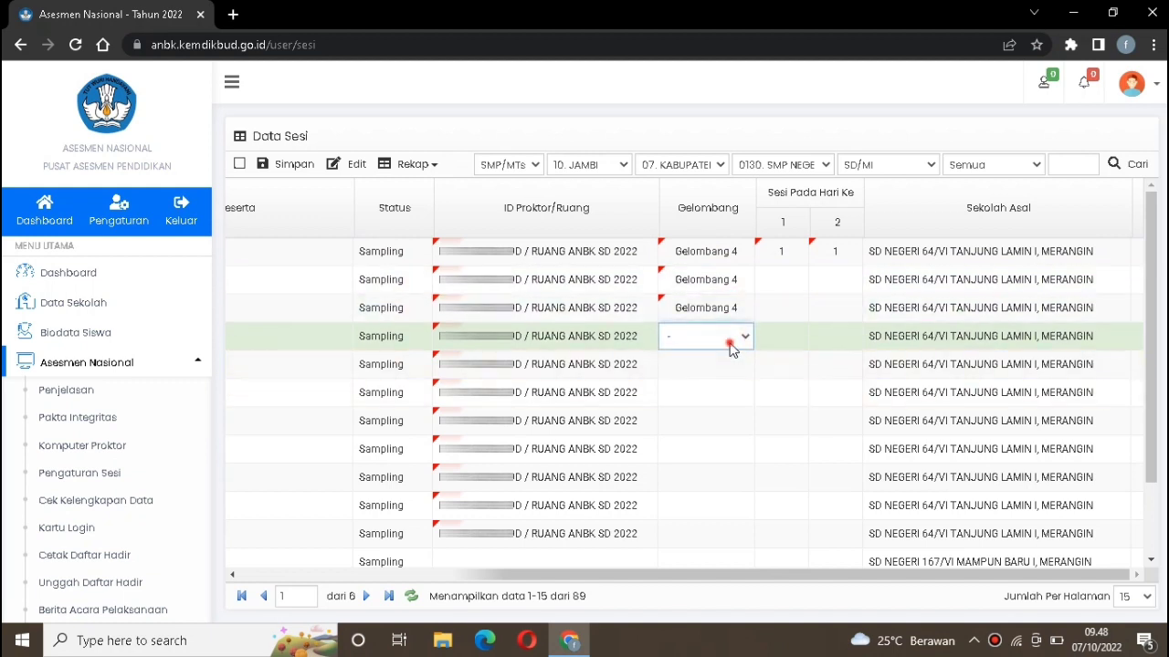
pyautogui.click(736, 338)
pyautogui.click(730, 407)
pyautogui.click(724, 365)
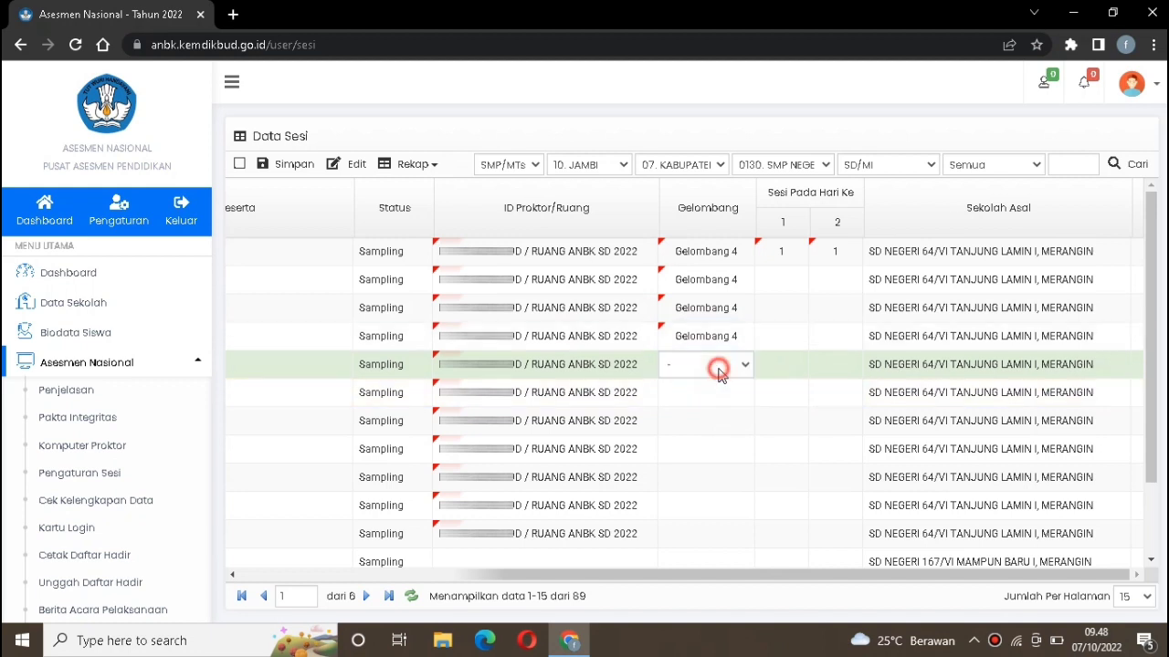
pyautogui.click(727, 370)
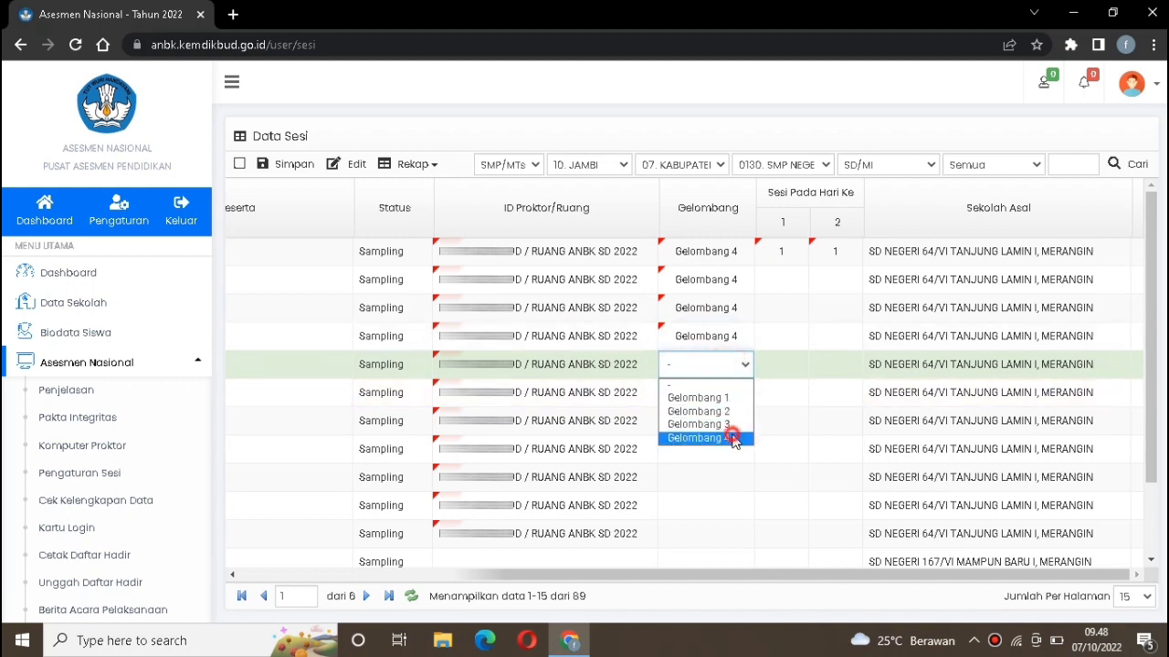
pyautogui.click(730, 438)
pyautogui.click(734, 392)
pyautogui.click(730, 392)
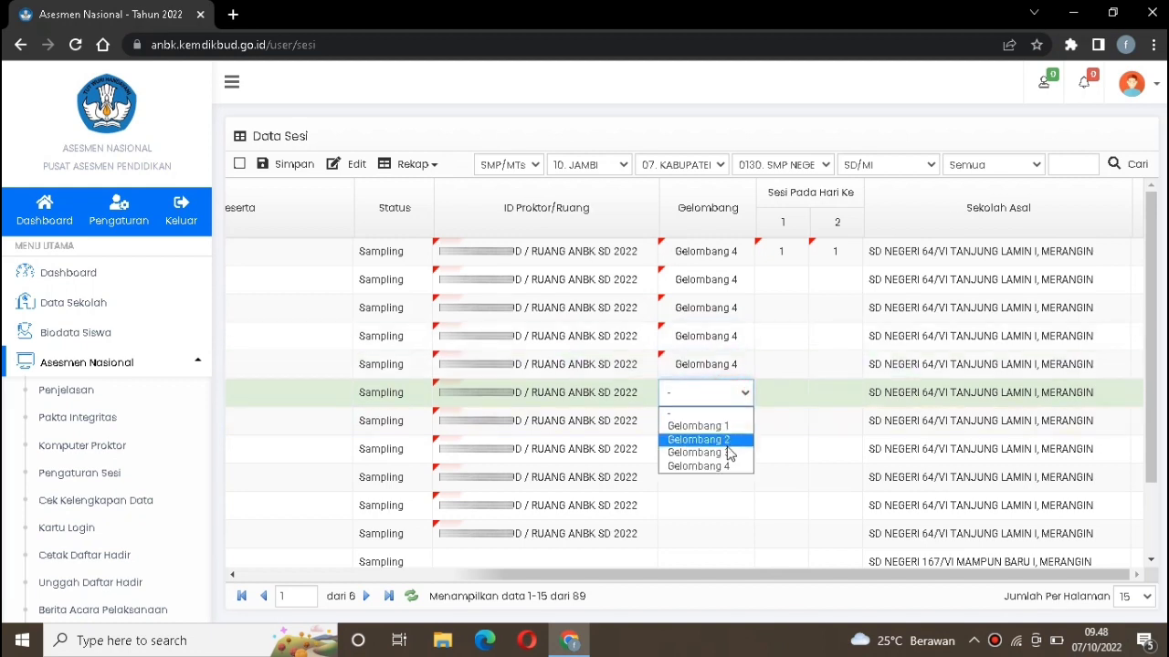
pyautogui.click(728, 466)
pyautogui.click(721, 415)
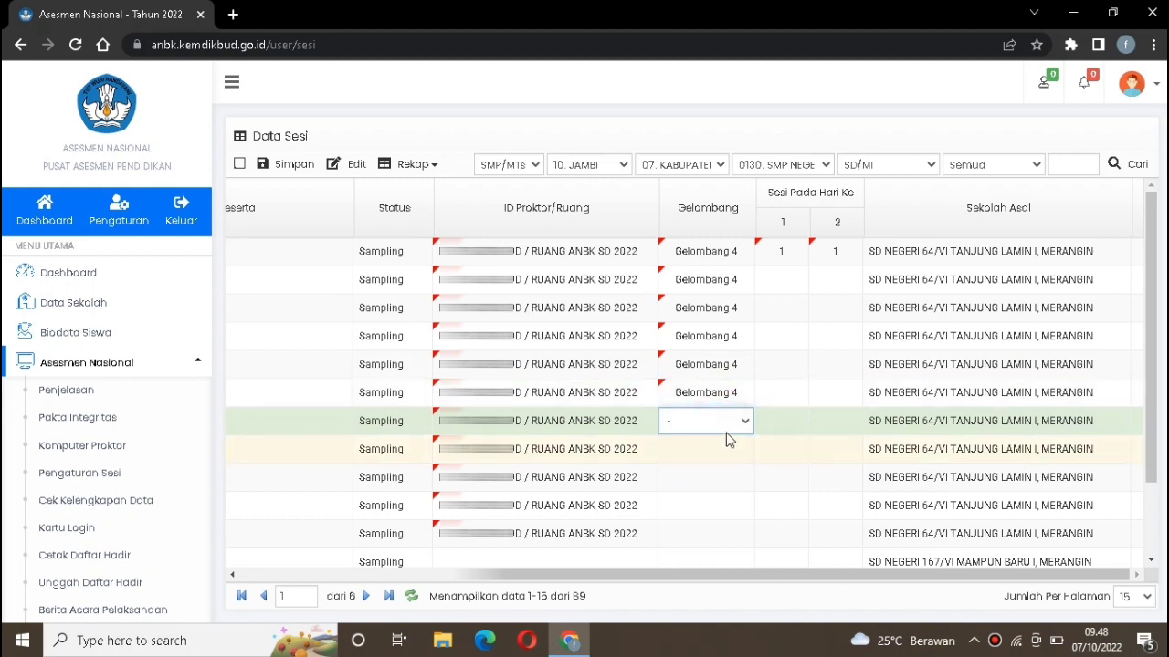
pyautogui.click(725, 420)
pyautogui.click(726, 493)
pyautogui.click(727, 455)
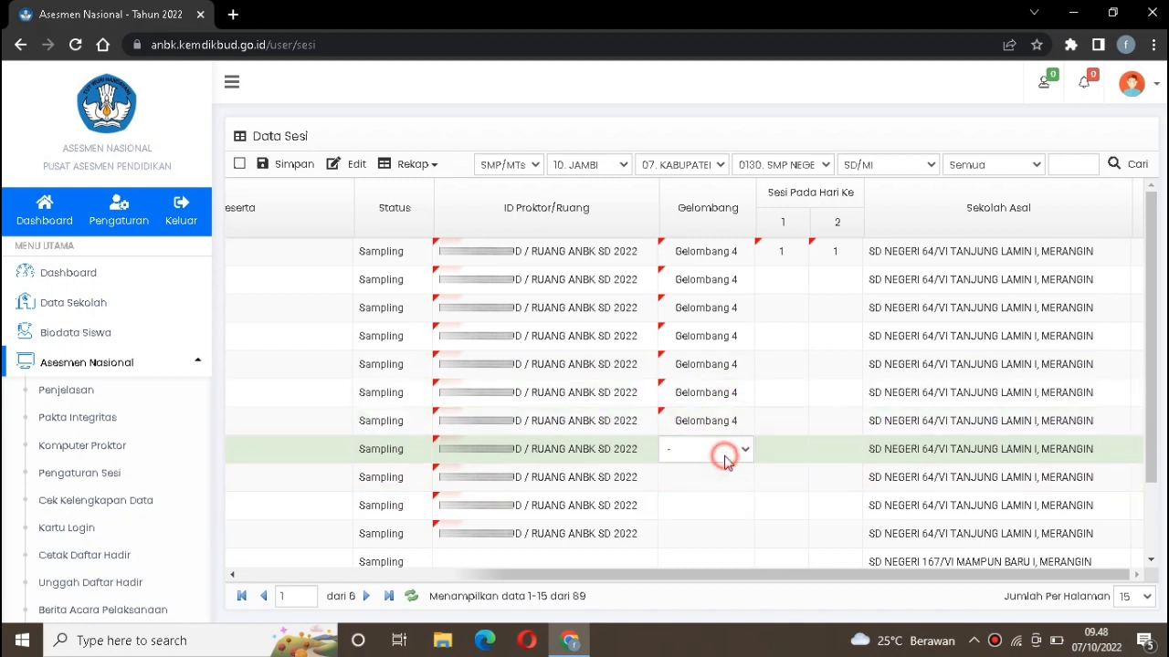
pyautogui.click(727, 455)
pyautogui.click(729, 524)
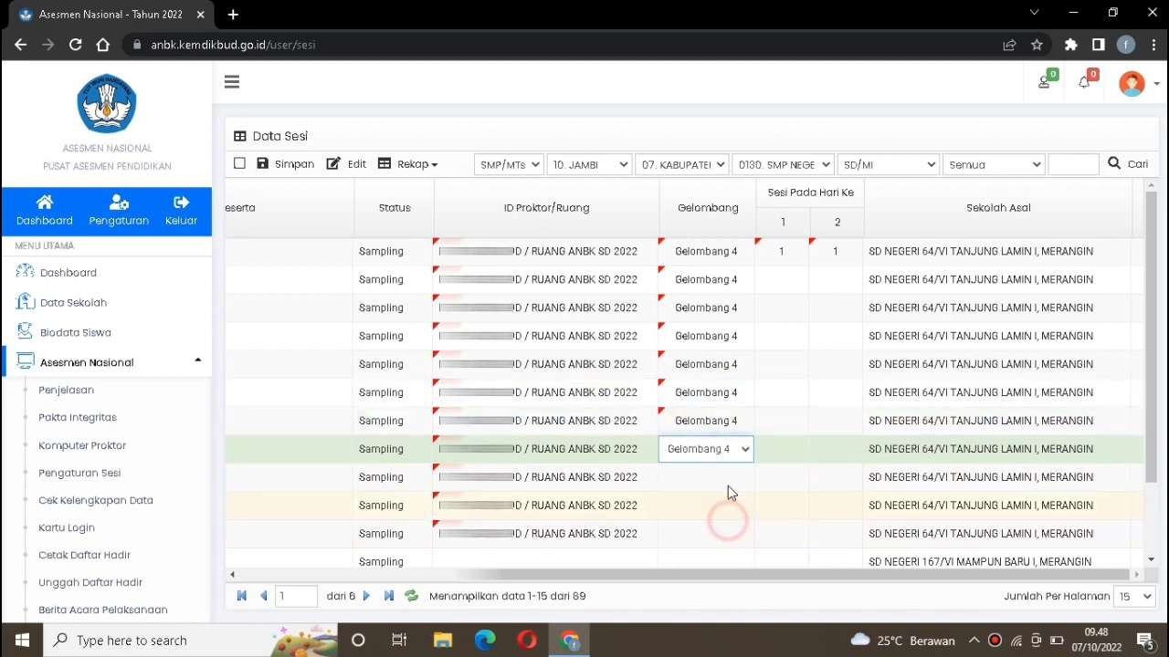
pyautogui.click(725, 482)
pyautogui.click(725, 482)
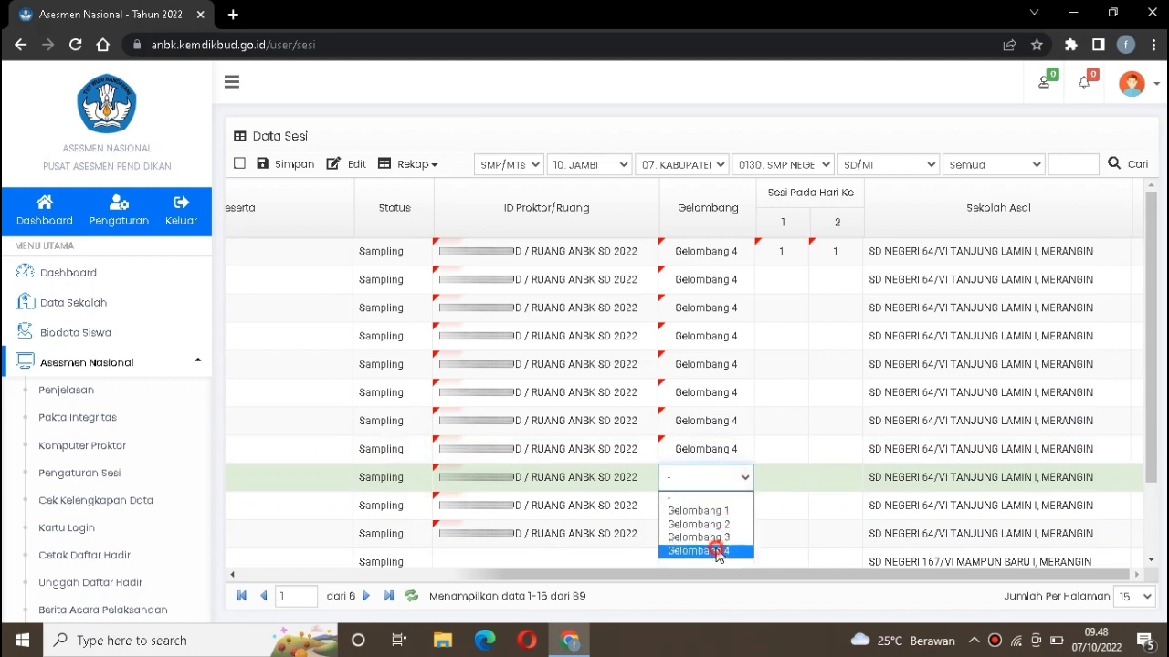
pyautogui.click(715, 550)
pyautogui.click(715, 508)
pyautogui.click(727, 509)
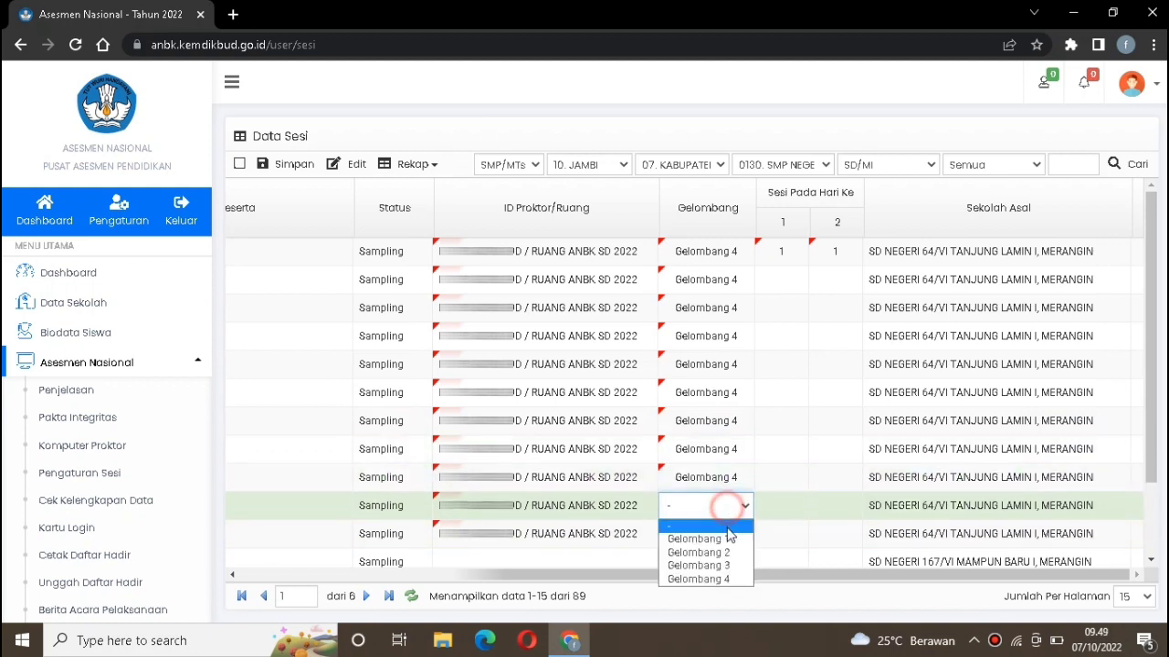
pyautogui.click(722, 566)
pyautogui.click(718, 538)
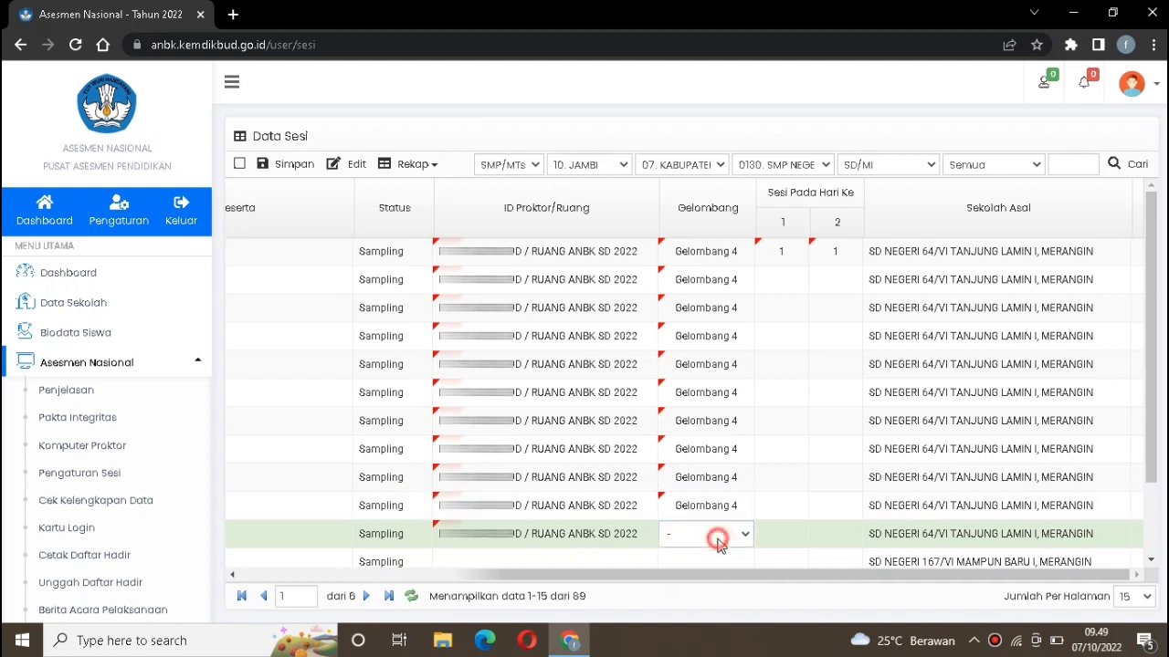
pyautogui.click(738, 538)
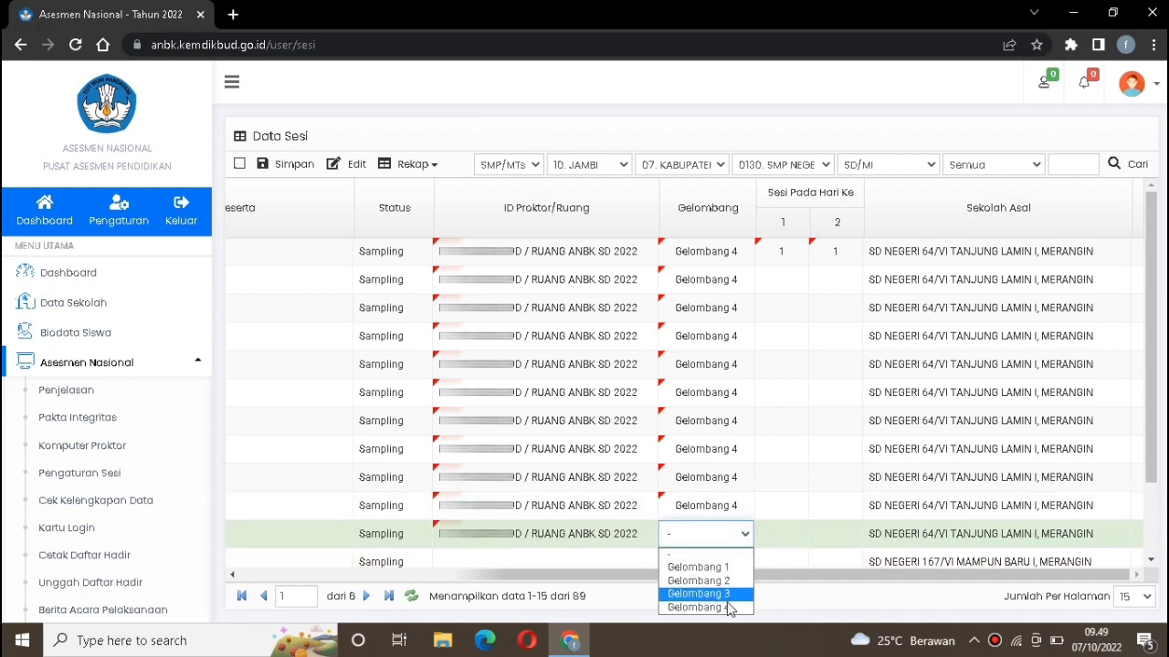
pyautogui.click(726, 607)
# Enter session 1 for day 1 for the second and third participants
pyautogui.click(773, 274)
pyautogui.click(775, 273)
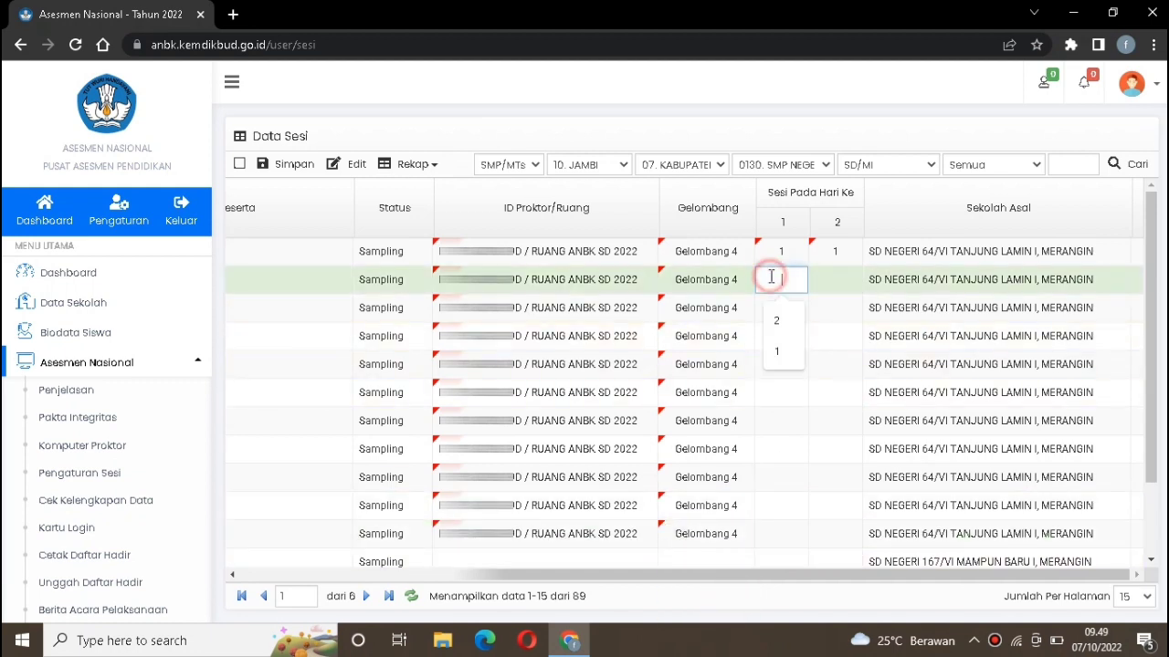
pyautogui.doubleClick(780, 301)
pyautogui.write('1')
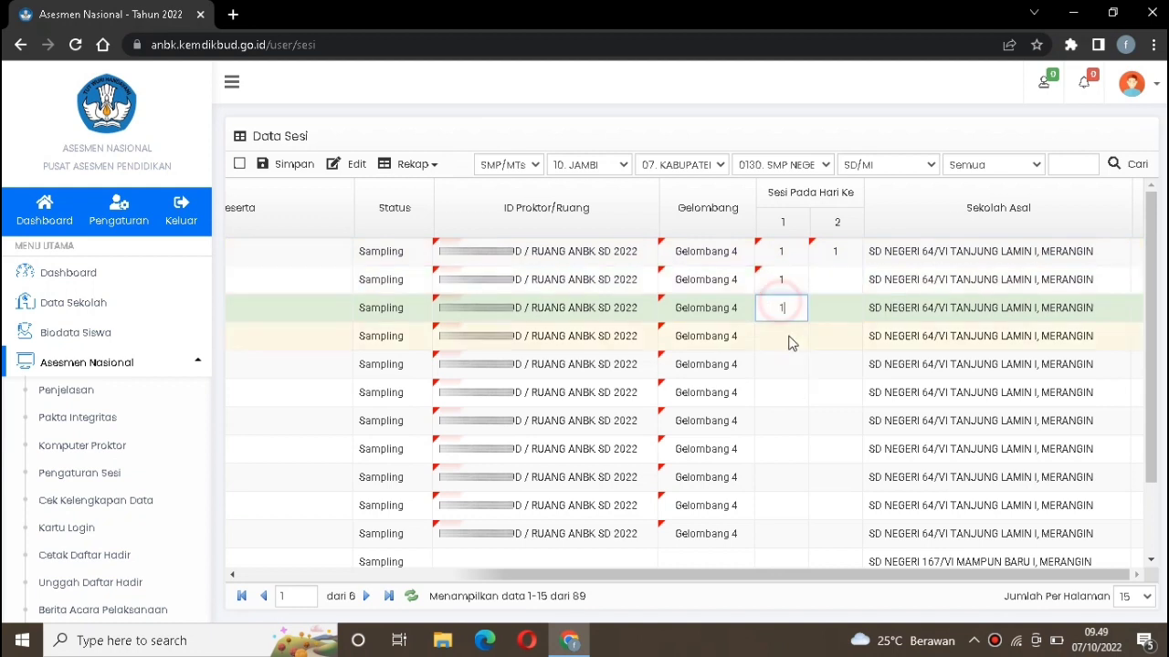
# Enter session 1 for day 1 for participants 4 through 11 on the first page
pyautogui.doubleClick(789, 337)
pyautogui.write('1')
pyautogui.click(793, 365)
pyautogui.click(793, 365)
pyautogui.write('1')
pyautogui.doubleClick(786, 399)
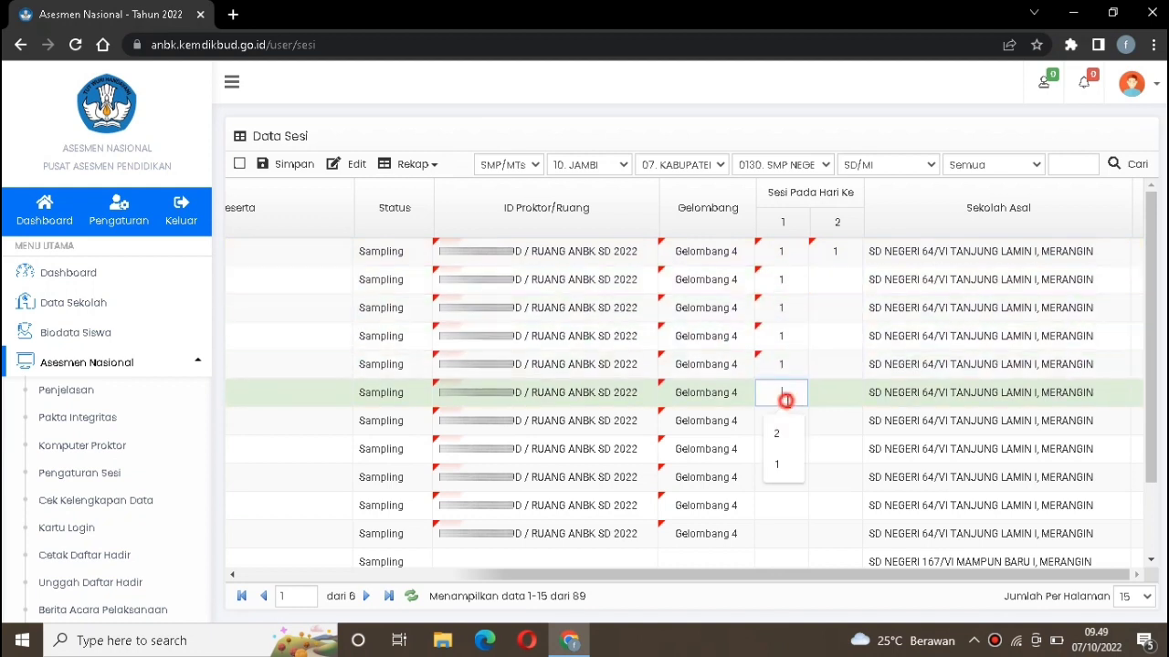
pyautogui.write('1')
pyautogui.doubleClick(785, 428)
pyautogui.write('1')
pyautogui.doubleClick(785, 448)
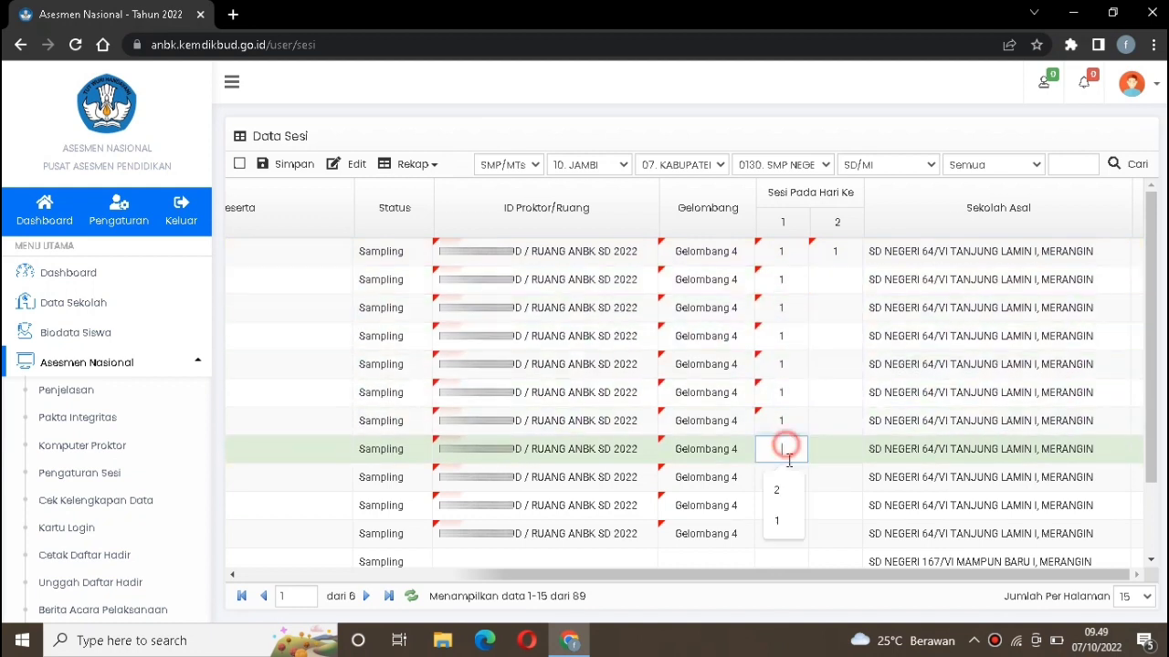
pyautogui.write('1')
pyautogui.doubleClick(786, 476)
pyautogui.write('1')
pyautogui.doubleClick(787, 505)
pyautogui.write('1')
pyautogui.doubleClick(788, 534)
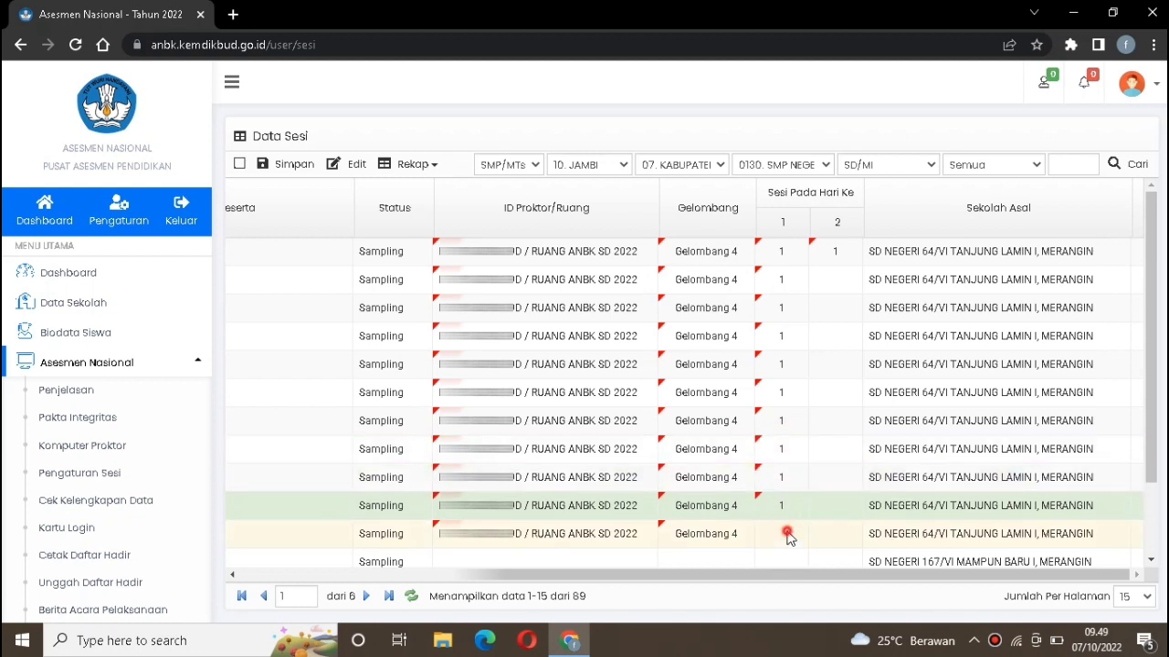
pyautogui.write('1')
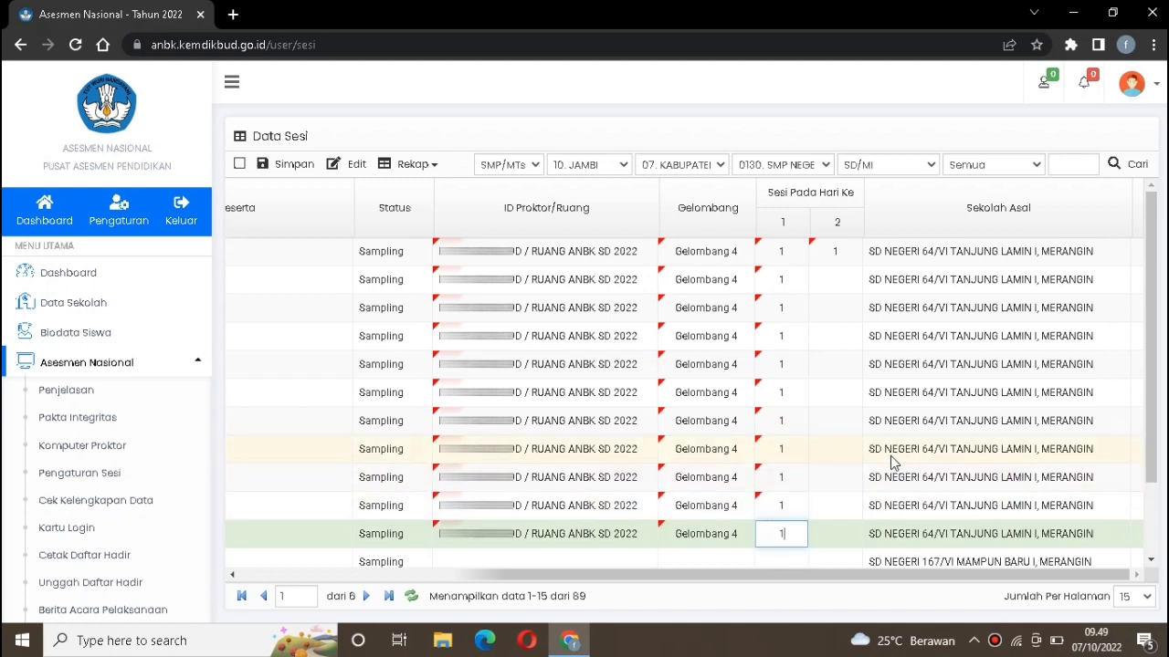
# Enter session 1 for day 2 for participants 2 through 11, then save the session data and confirm
pyautogui.doubleClick(834, 279)
pyautogui.write('1')
pyautogui.doubleClick(835, 309)
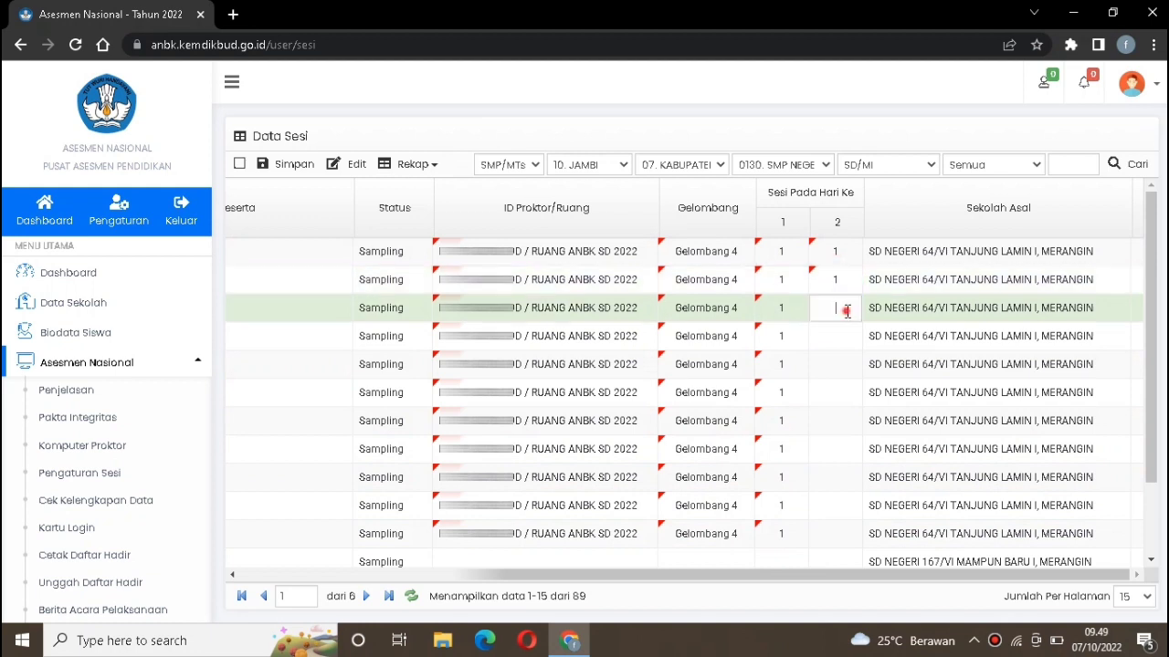
pyautogui.write('1')
pyautogui.doubleClick(836, 336)
pyautogui.write('1')
pyautogui.doubleClick(836, 370)
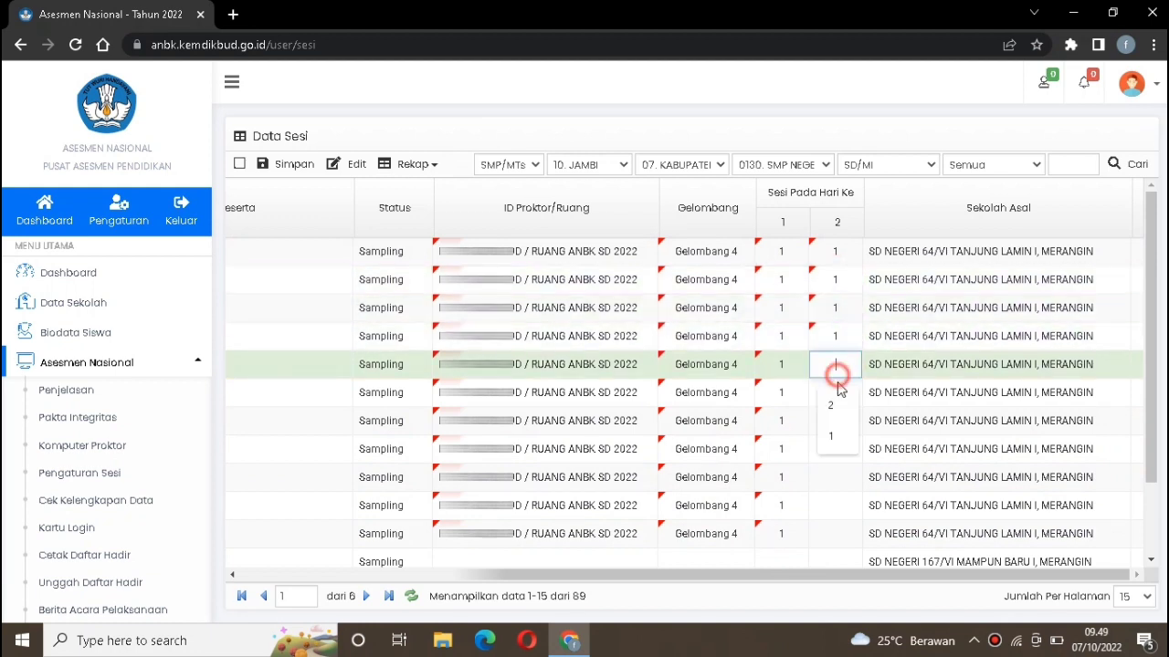
pyautogui.write('1')
pyautogui.doubleClick(836, 395)
pyautogui.write('1')
pyautogui.doubleClick(840, 422)
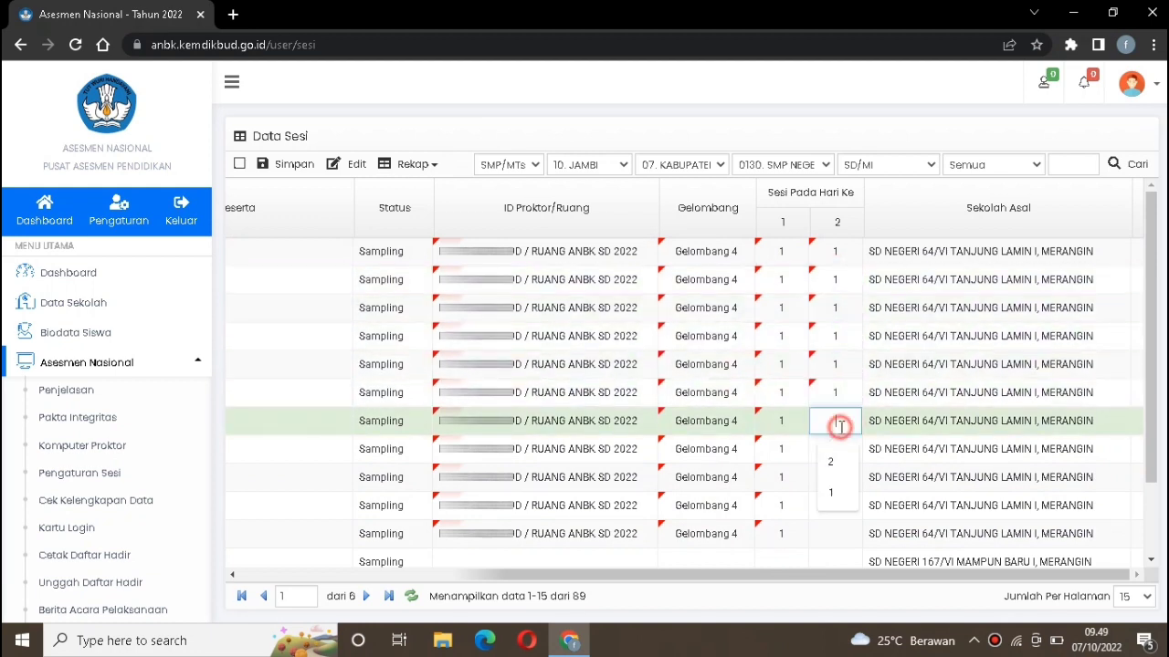
pyautogui.write('1')
pyautogui.doubleClick(834, 449)
pyautogui.write('1')
pyautogui.doubleClick(833, 478)
pyautogui.write('1')
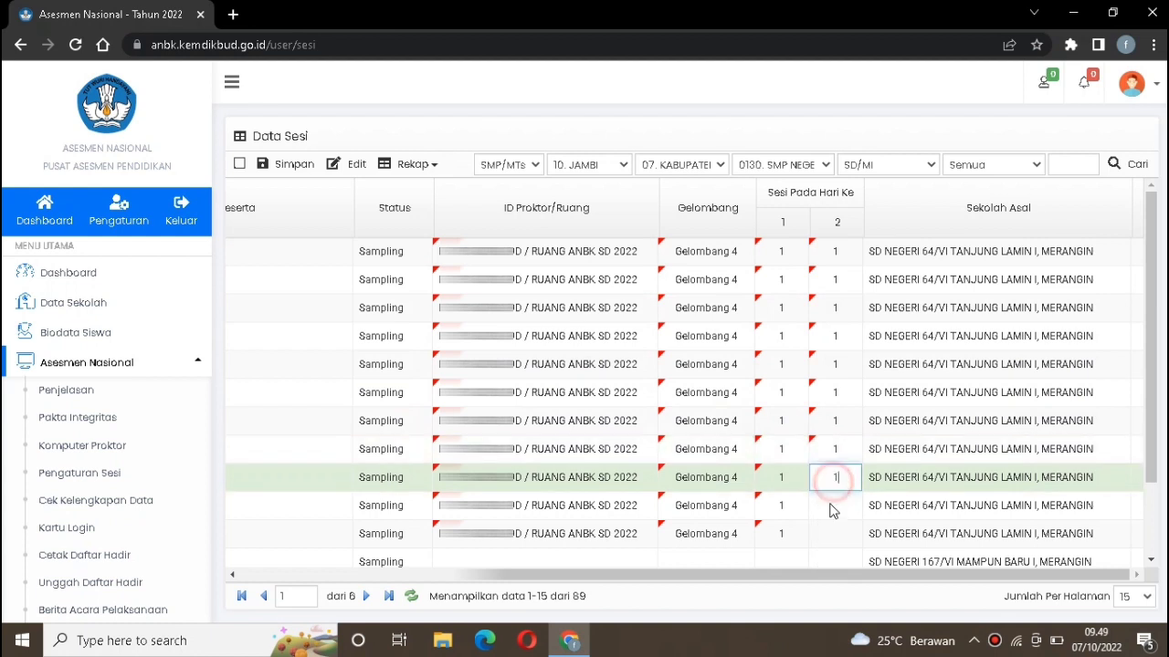
pyautogui.doubleClick(833, 505)
pyautogui.write('1')
pyautogui.doubleClick(832, 533)
pyautogui.write('1')
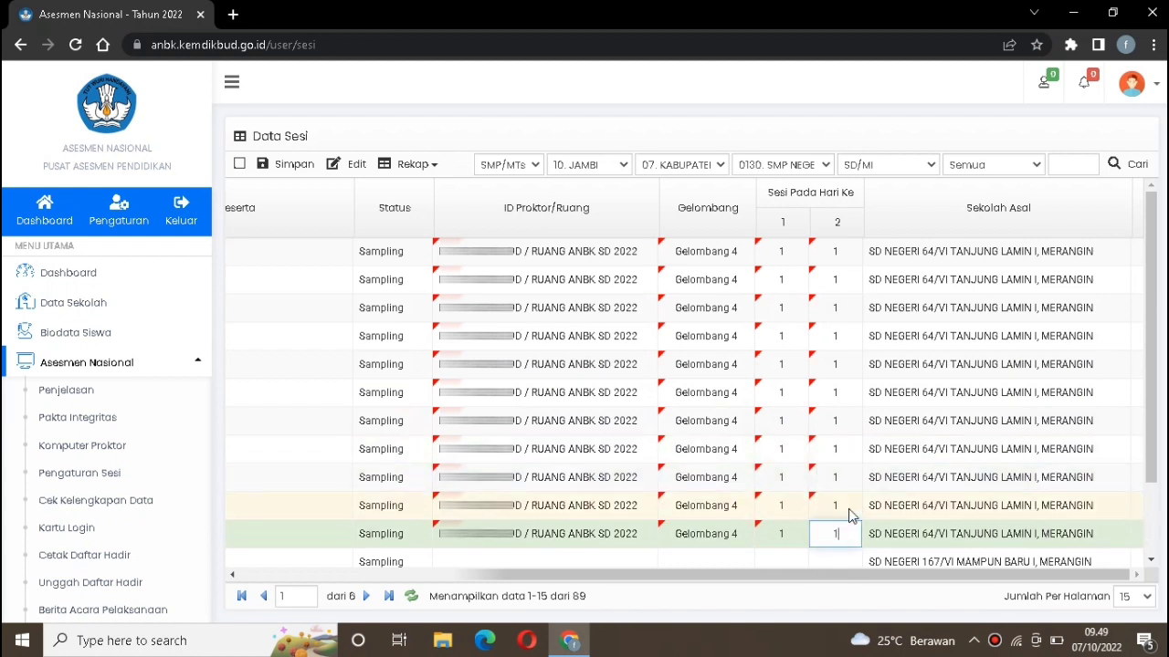
pyautogui.click(290, 167)
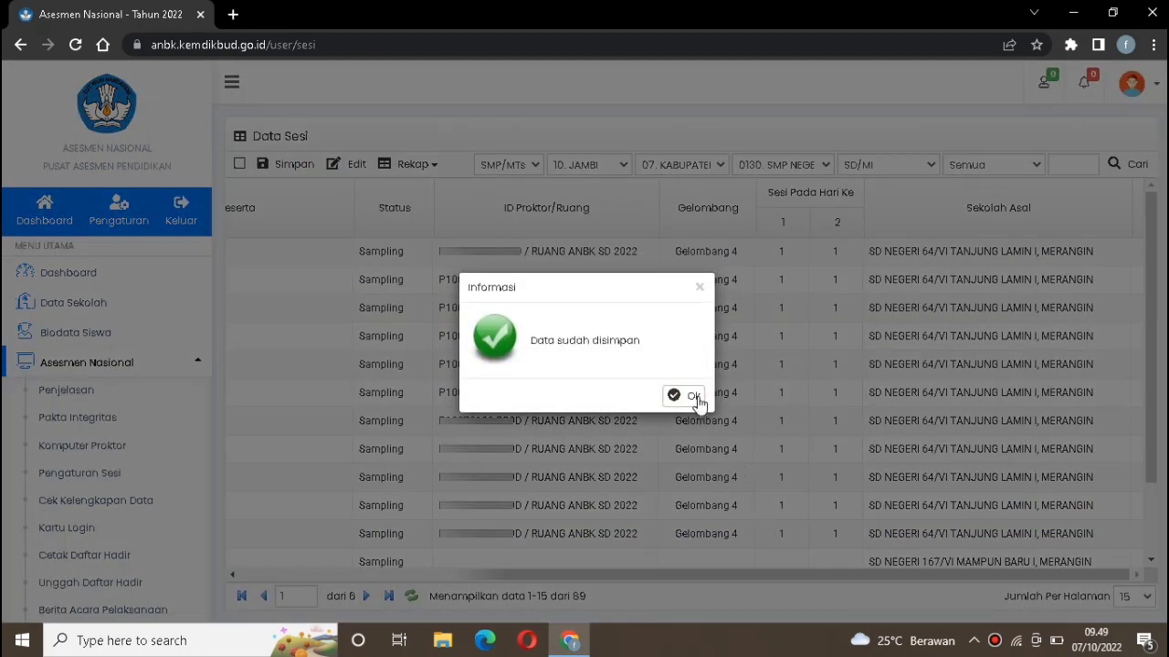
pyautogui.click(694, 397)
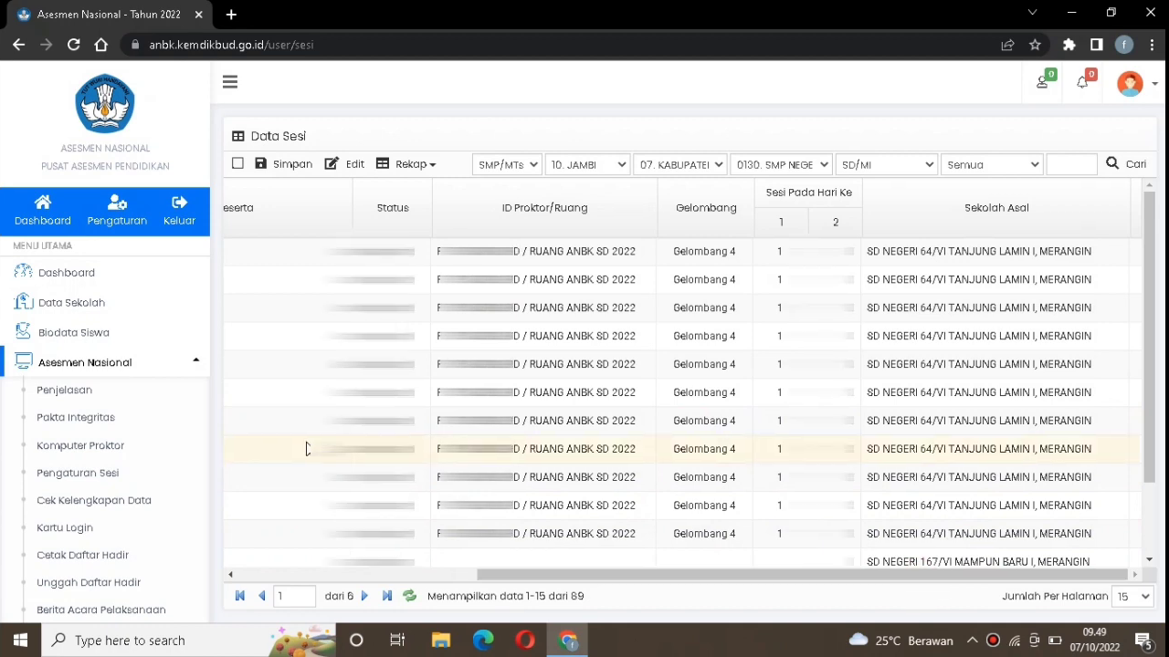
# Open the data completeness check page and filter the participants to SD/MI
pyautogui.hscroll(-5, 306, 448)
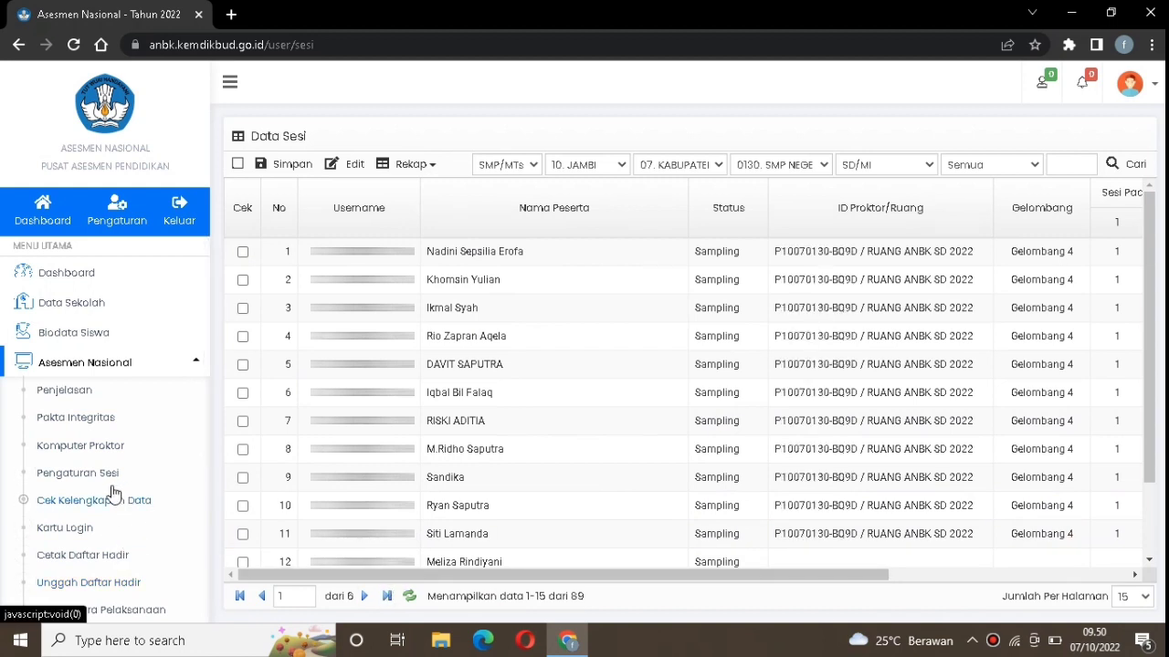
pyautogui.click(78, 500)
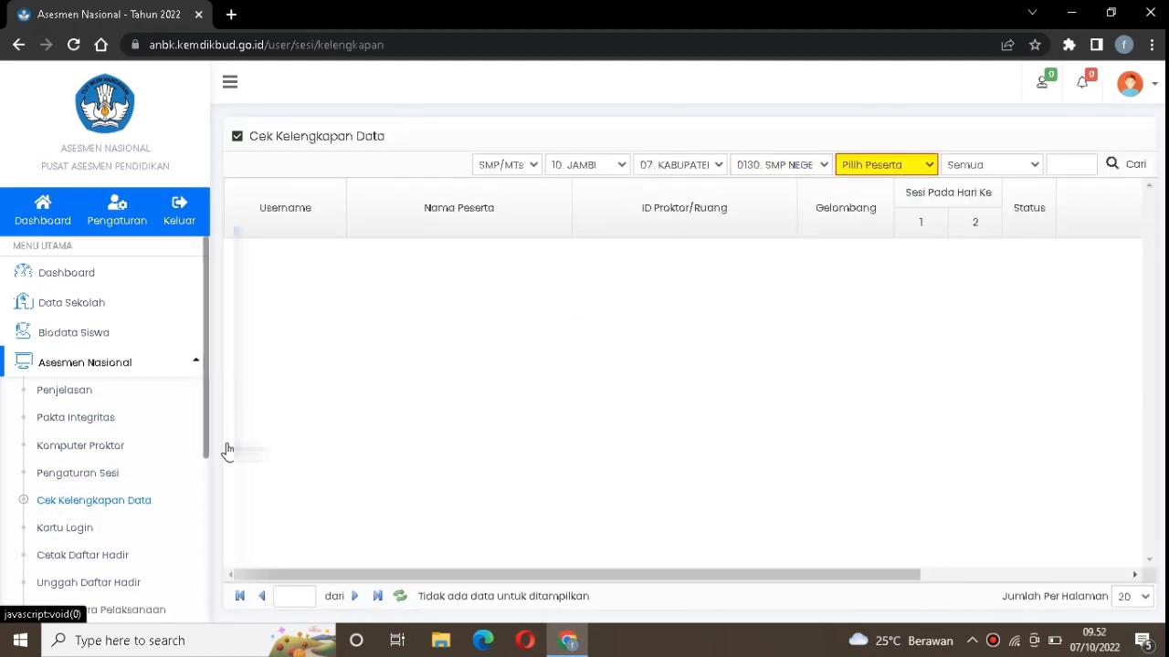
pyautogui.click(872, 165)
pyautogui.click(886, 200)
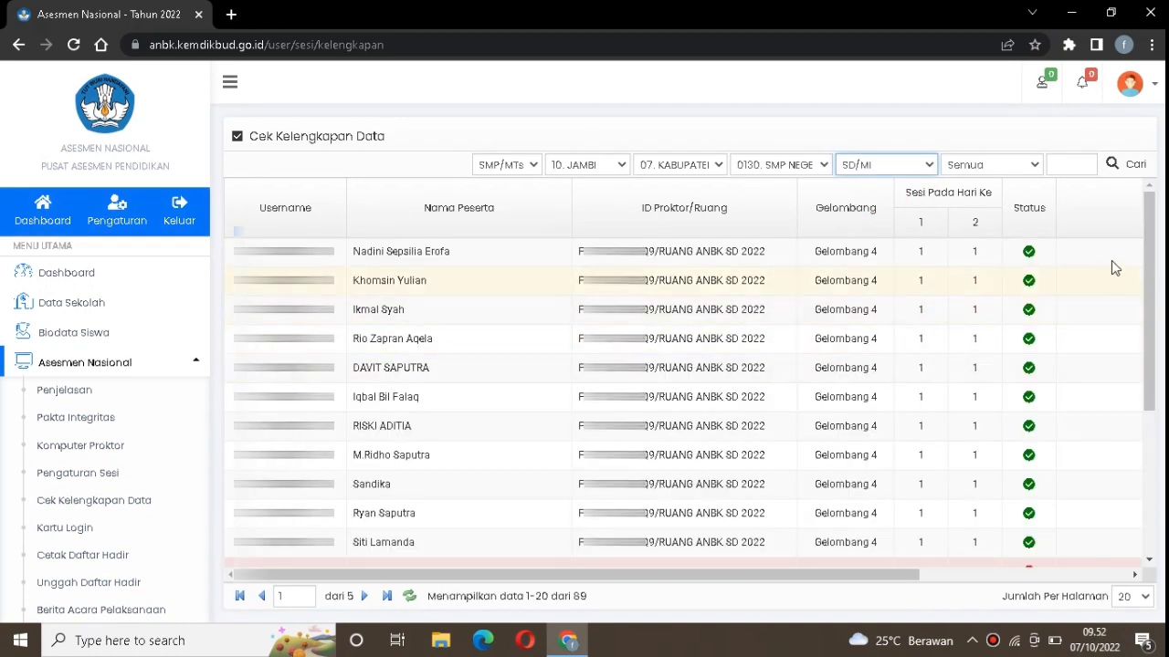
# Review the completeness status of each SD/MI participant's room, wave and session assignments
pyautogui.click(1029, 283)
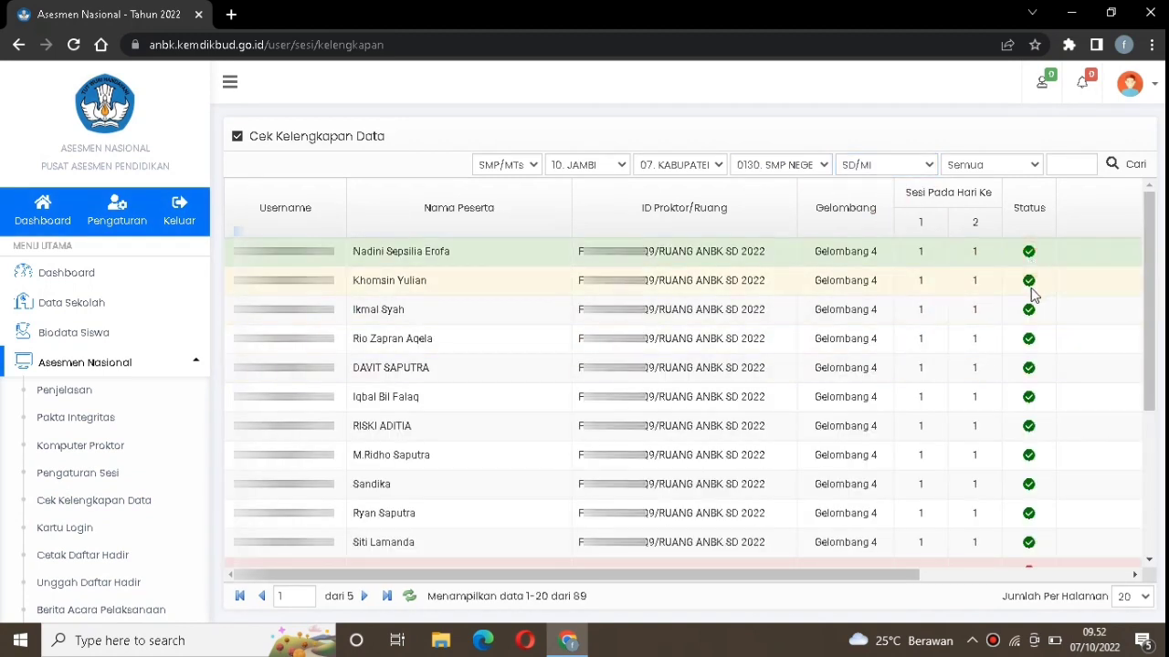
pyautogui.click(1034, 315)
pyautogui.click(1030, 339)
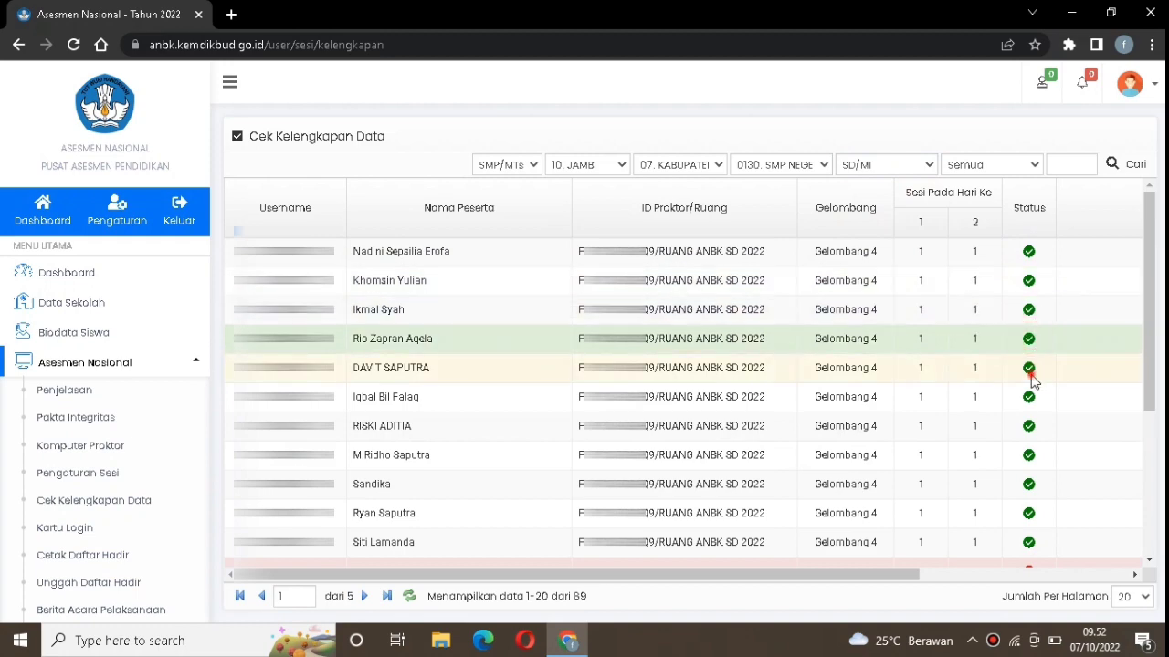
pyautogui.click(1030, 369)
pyautogui.click(1035, 425)
pyautogui.click(1032, 484)
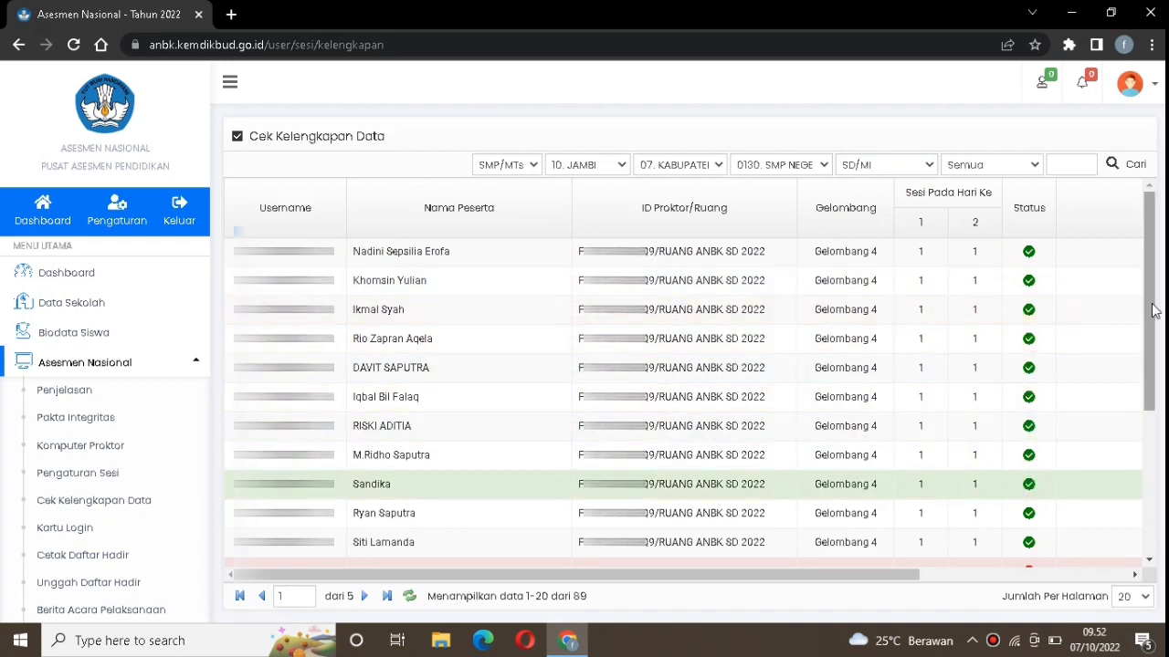
pyautogui.moveTo(1147, 305); pyautogui.dragTo(1153, 338)
pyautogui.scroll(-2, 1152, 337)
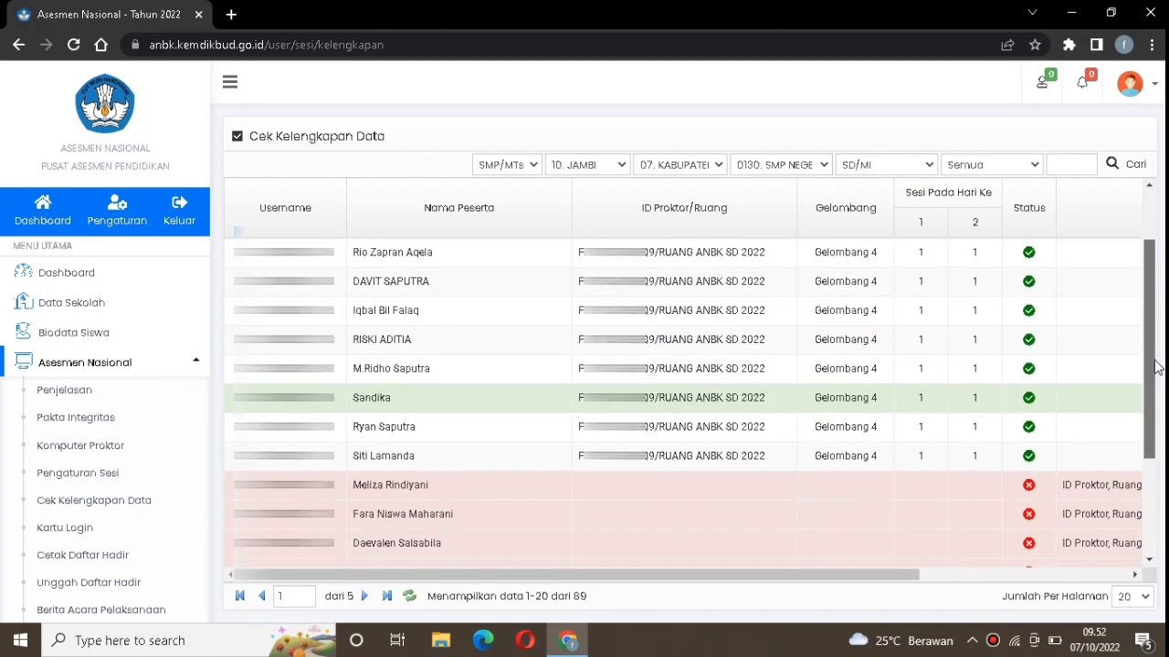
pyautogui.scroll(3, 1156, 362)
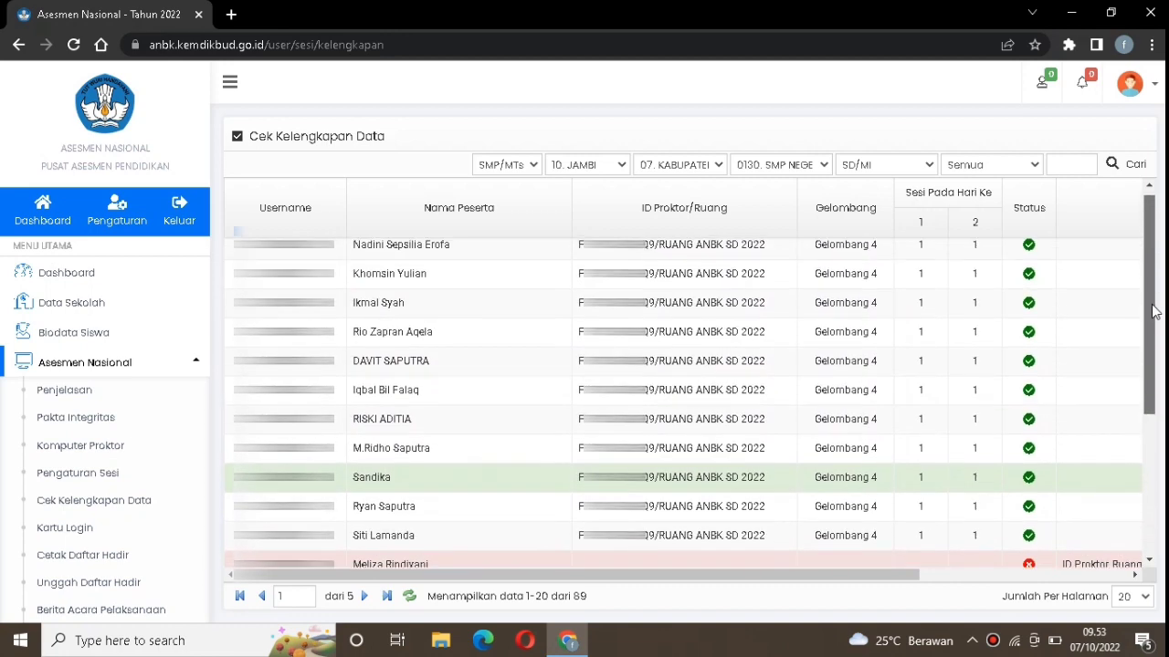
pyautogui.scroll(-5, 1152, 292)
pyautogui.click(1028, 290)
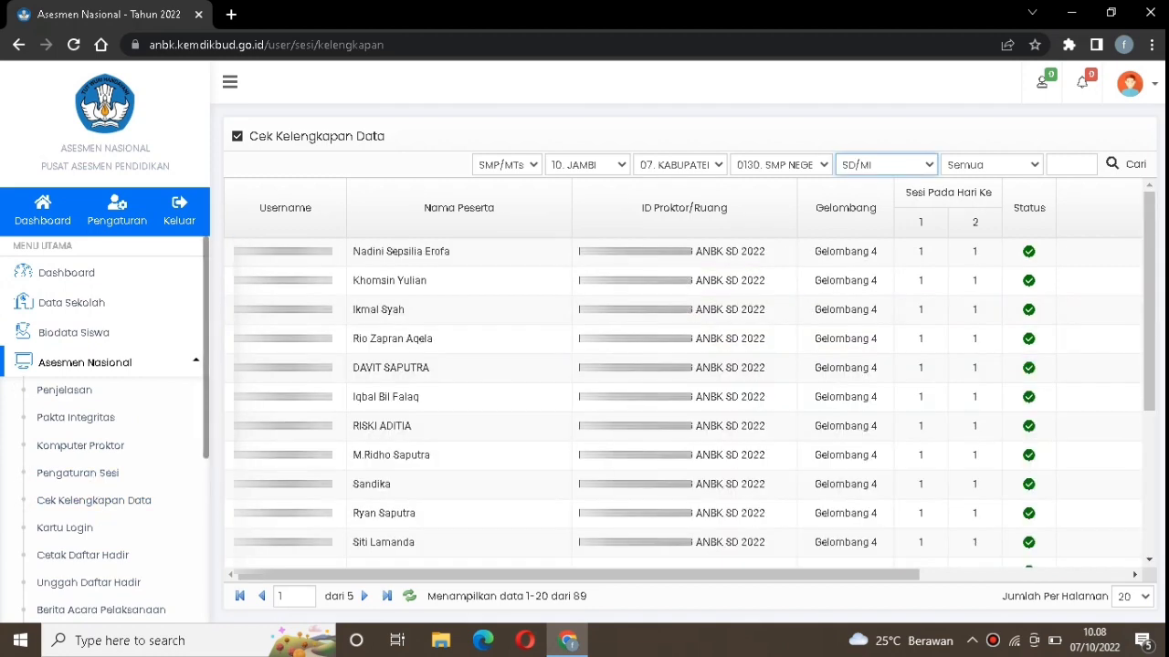
pyautogui.scroll(-5, 1150, 388)
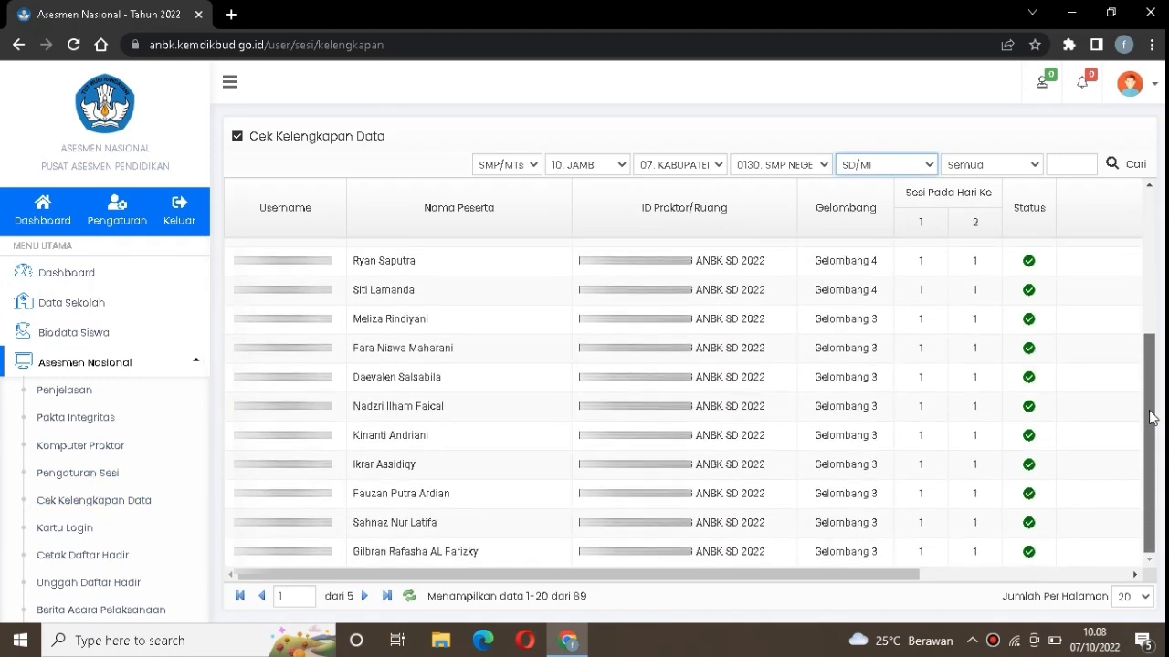